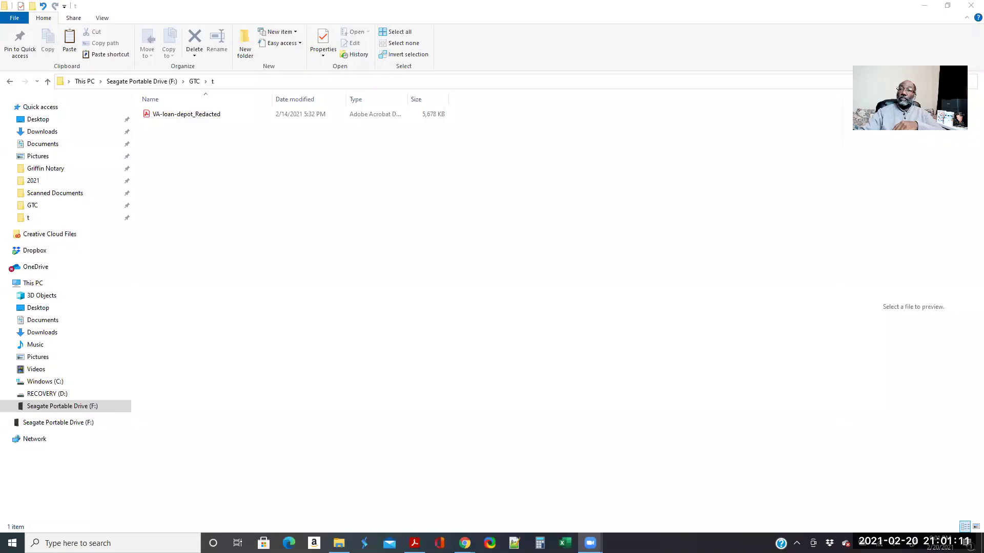
- Hide File Explorer and bring the VA-loan-depot_Redacted.pdf Acrobat window to the front
click(926, 6)
click(415, 543)
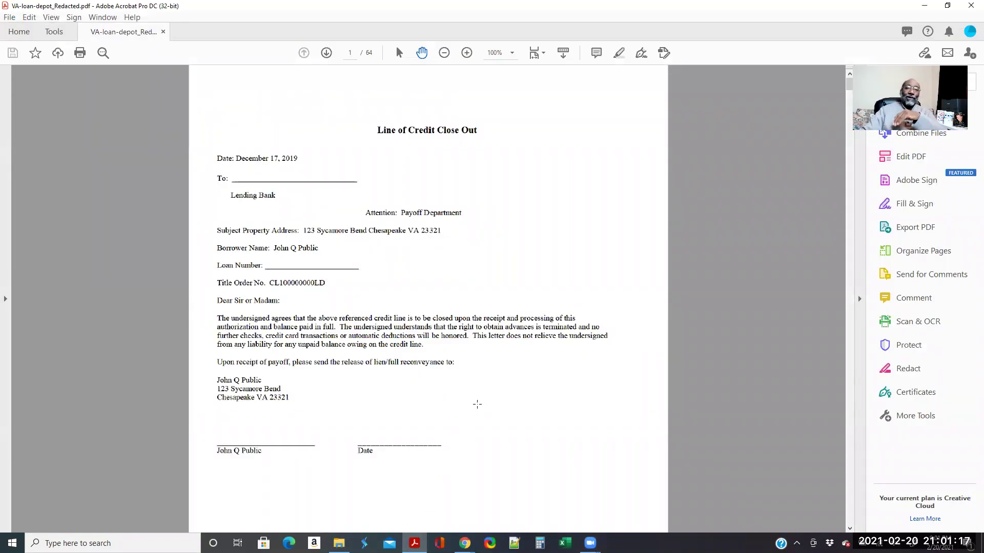
- Skim the first pages of the loan PDF, then show all 64 pages as Organize Pages thumbnails
scroll(531, 237, down, 3)
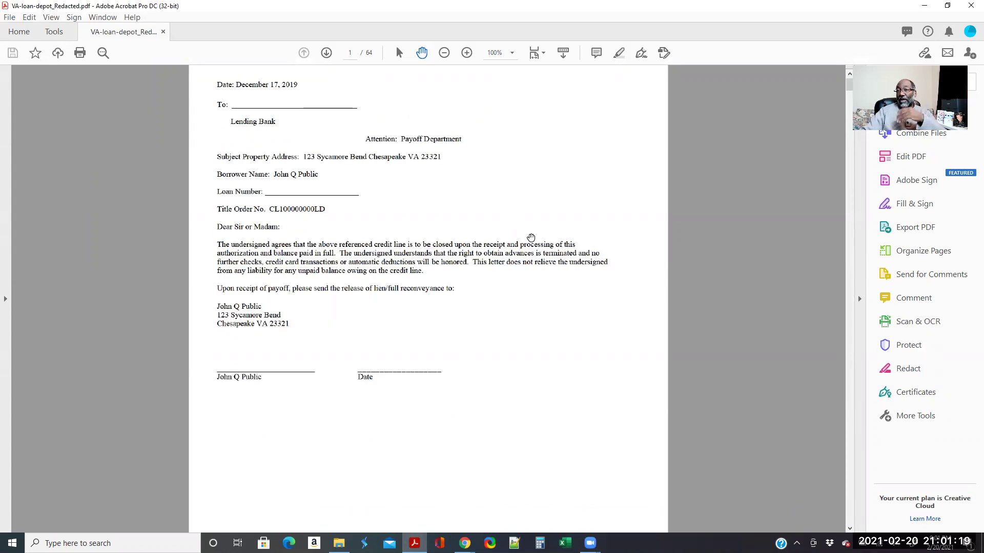
scroll(531, 237, down, 5)
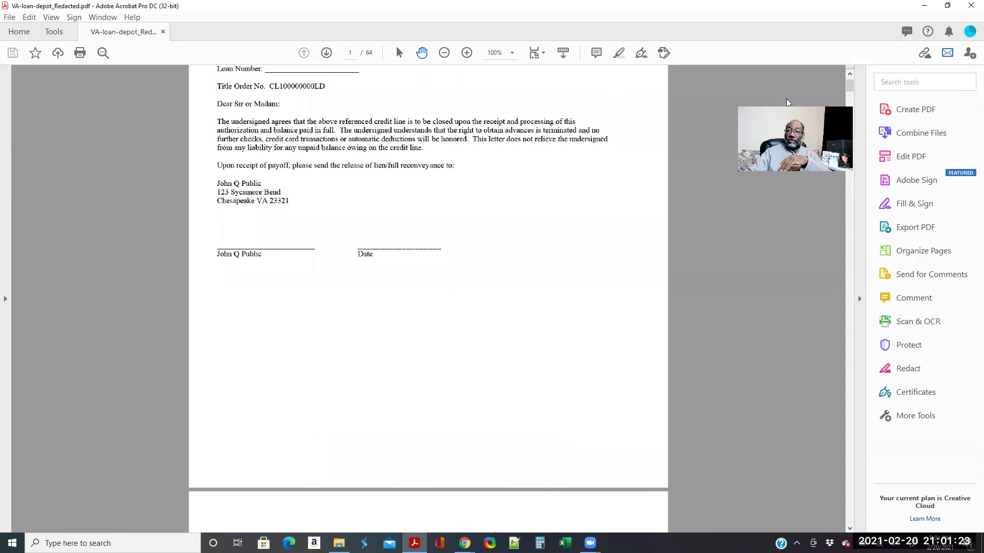
scroll(509, 231, down, 20)
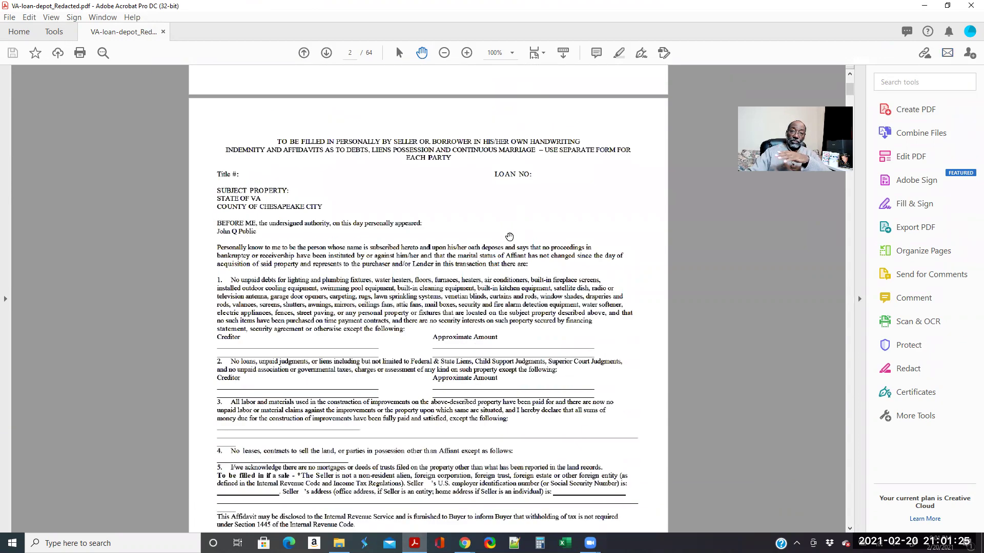
scroll(510, 235, down, 15)
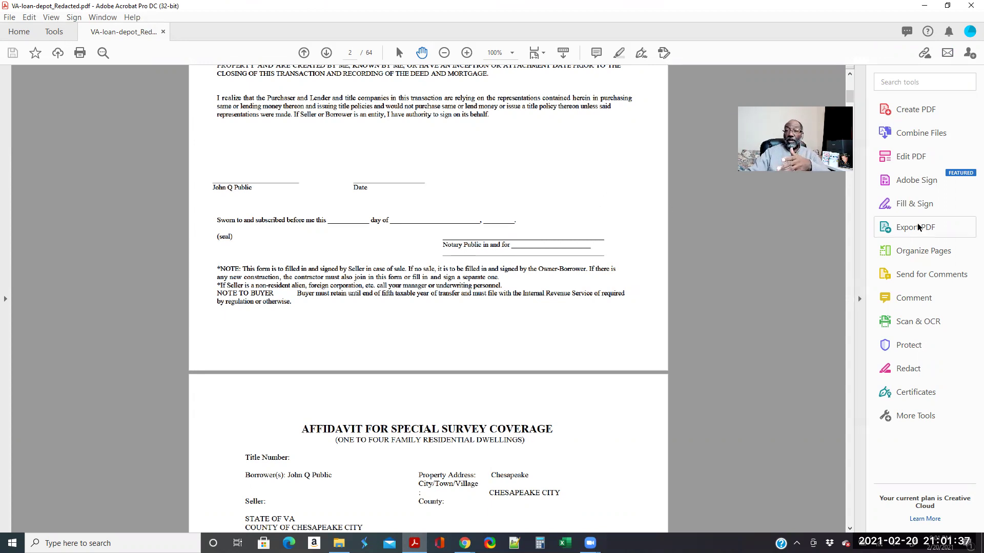
click(917, 251)
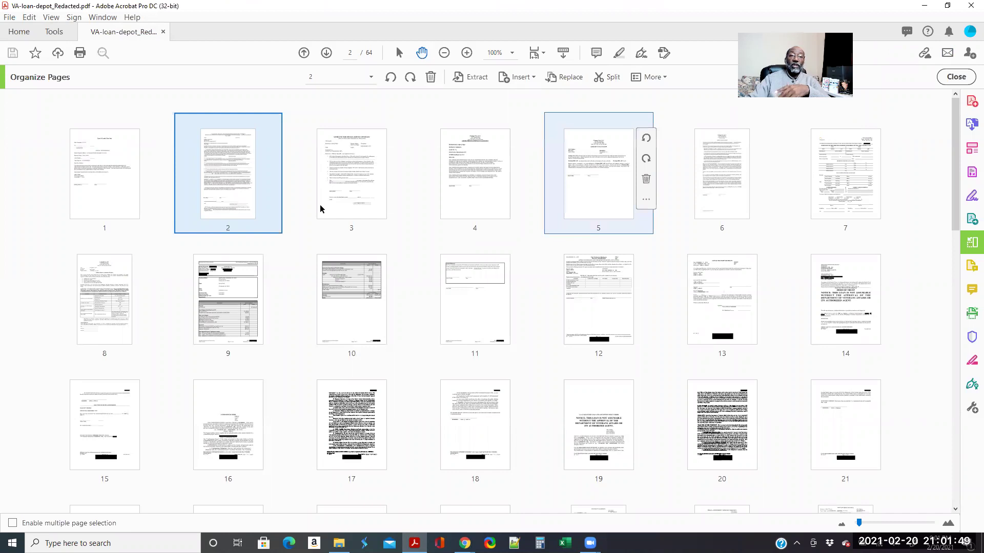
- Select page 1 and nudge the thumbnail size slider right to enlarge the page previews
click(98, 181)
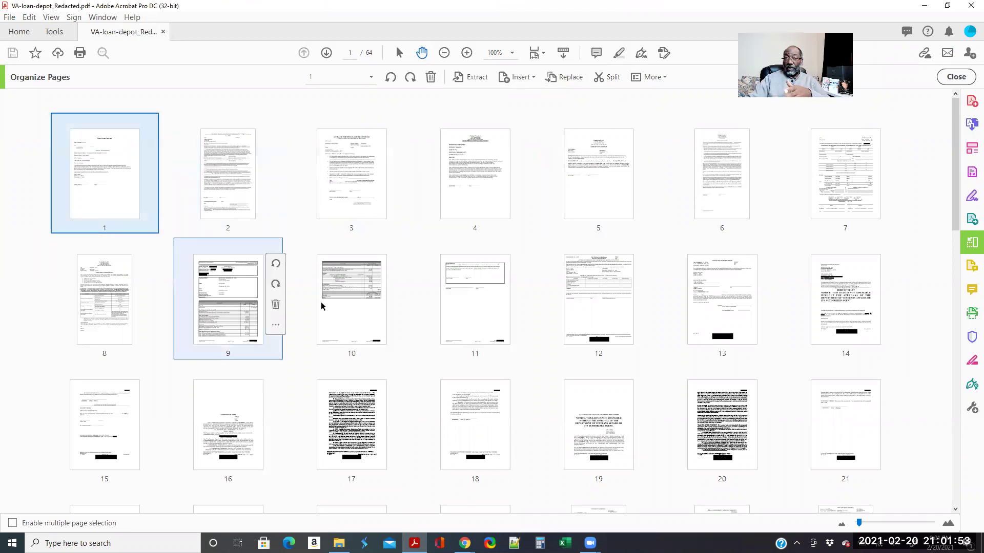
scroll(349, 308, down, 12)
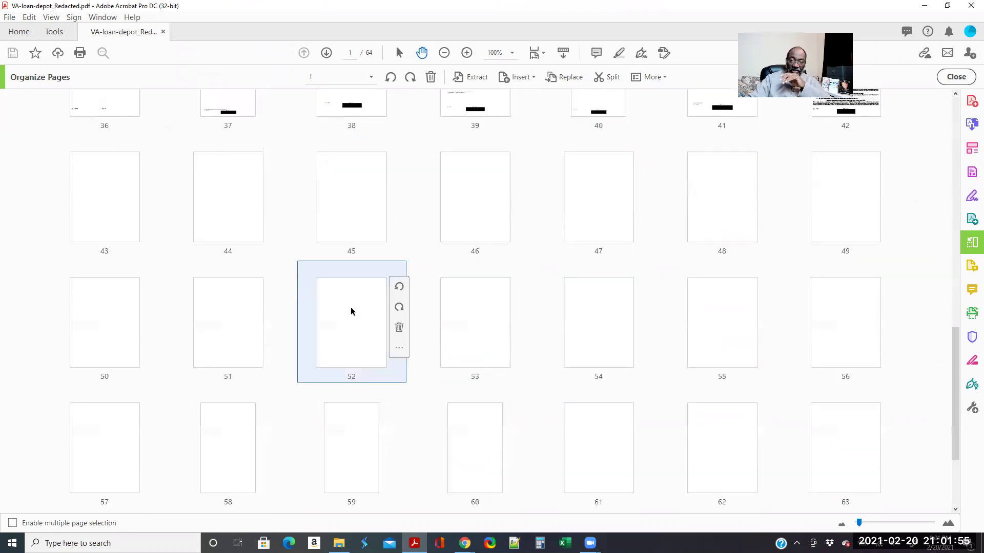
scroll(356, 310, down, 3)
scroll(359, 312, up, 15)
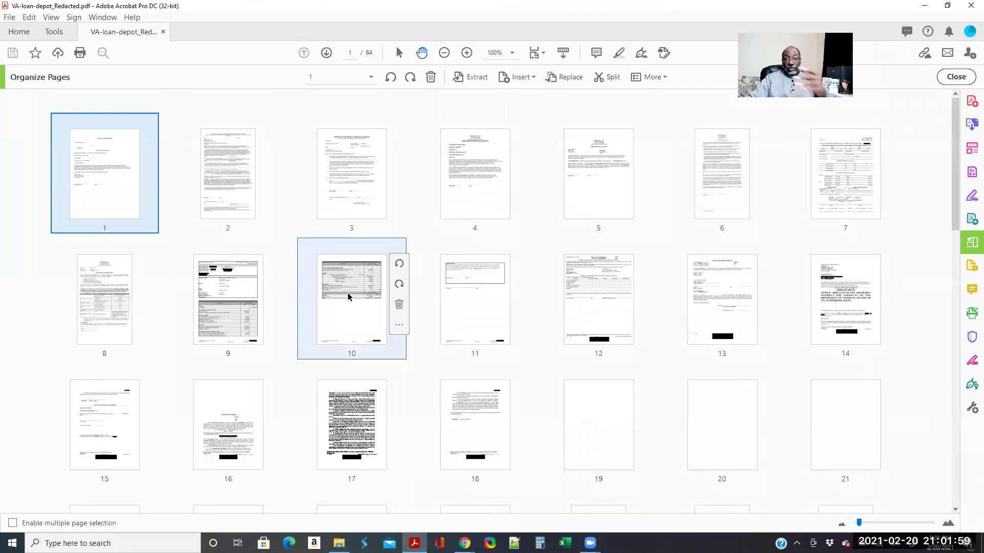
drag(350, 304, 280, 255)
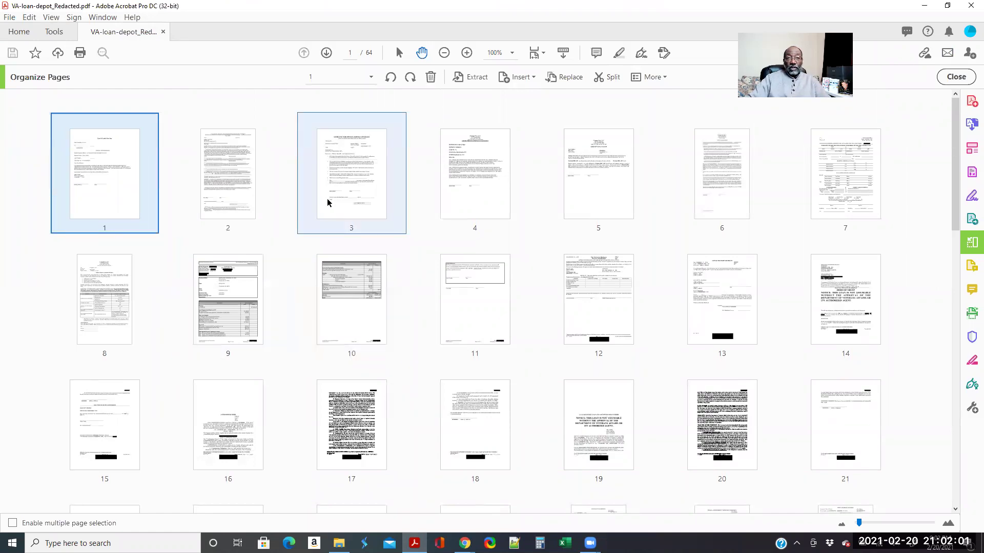
mouse_move(329, 198)
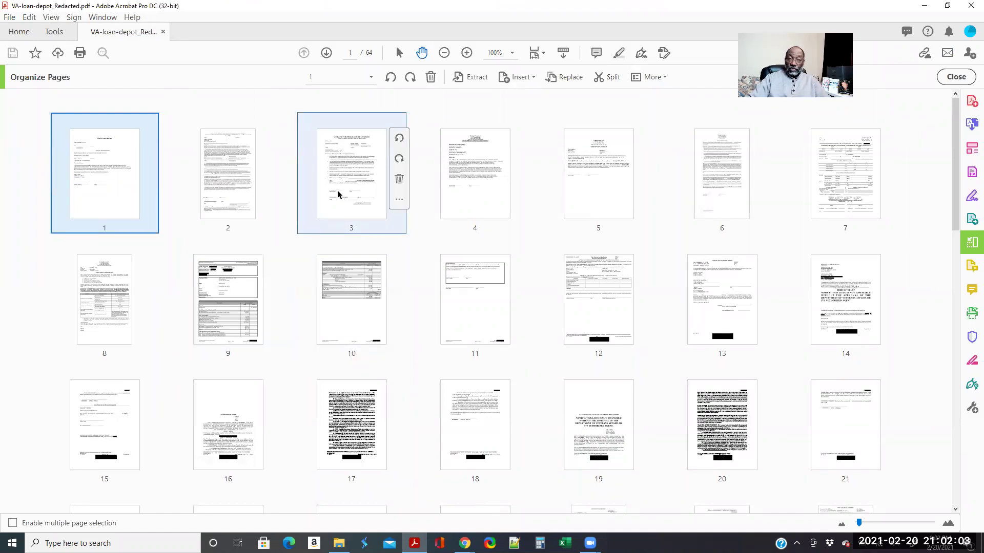
mouse_move(495, 197)
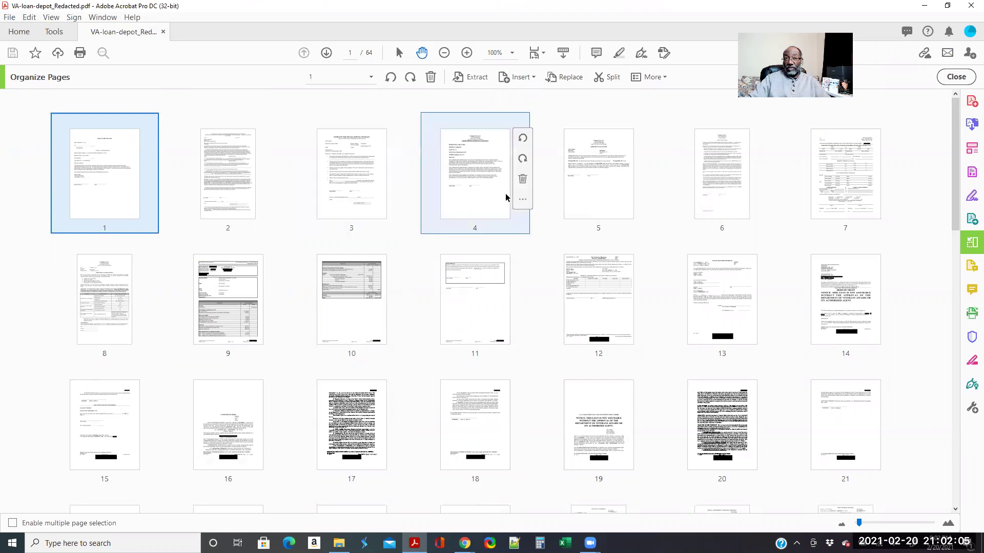
mouse_move(256, 190)
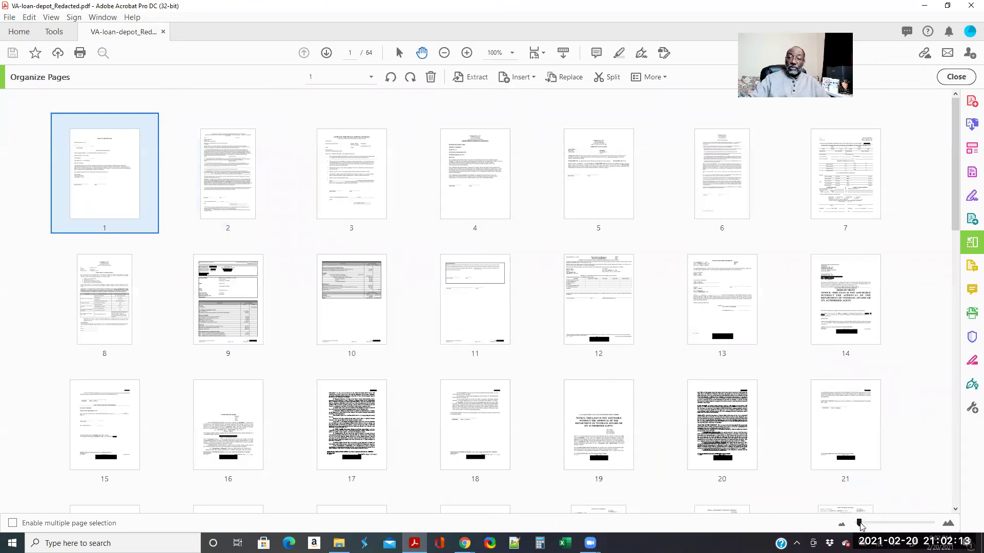
drag(859, 523, 875, 526)
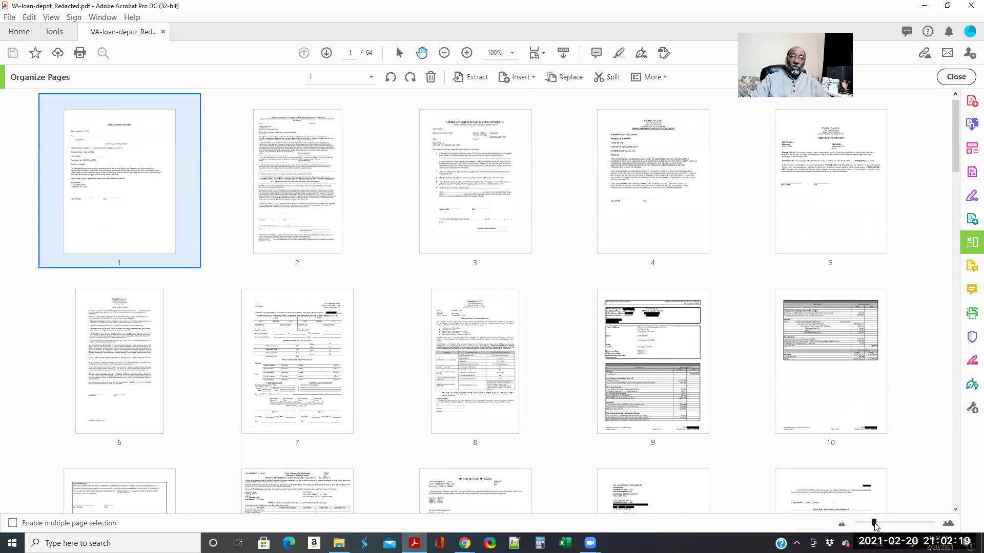
mouse_move(529, 263)
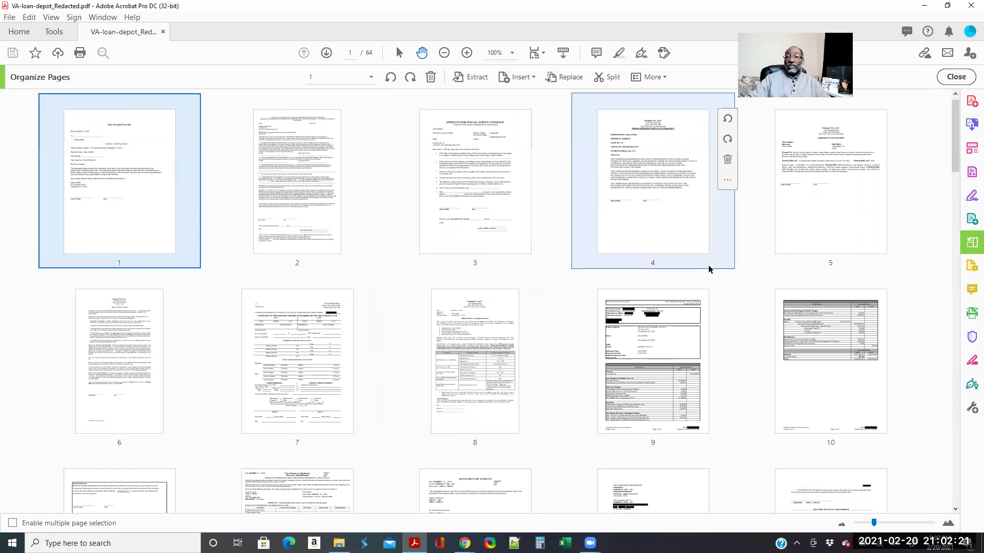
mouse_move(302, 210)
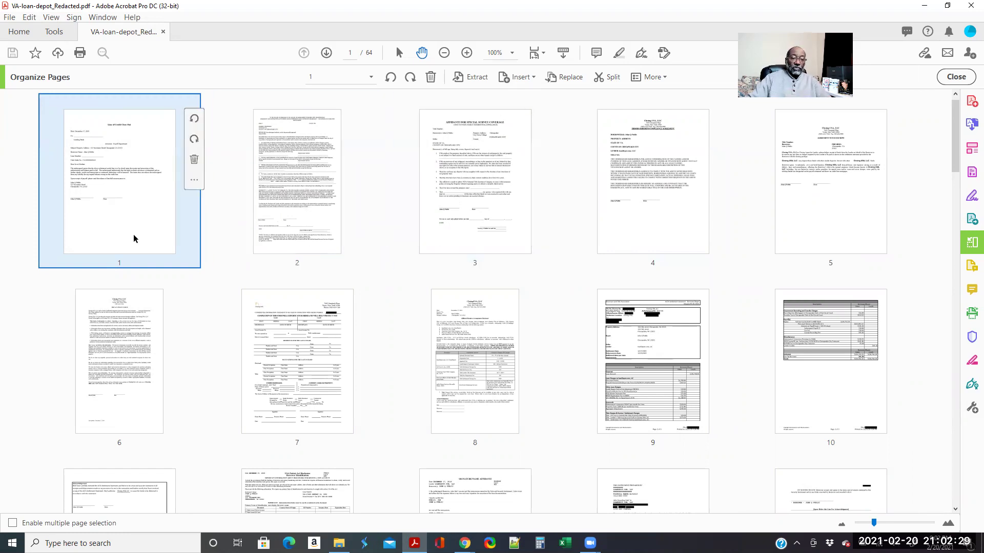
- Add letter pages 3–5, 7 and 9–15 to the page selection
ctrl+click(441, 224)
ctrl+click(618, 220)
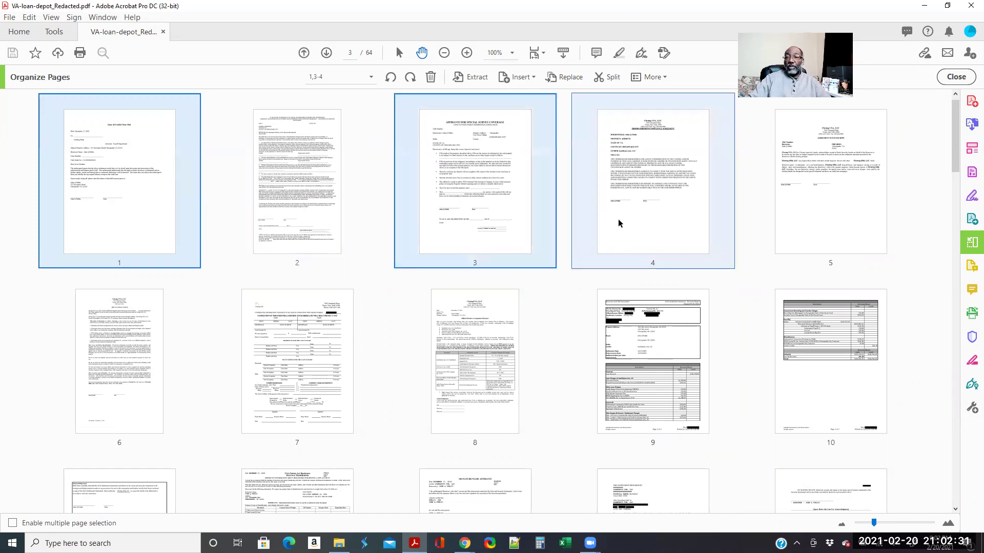
ctrl+click(791, 205)
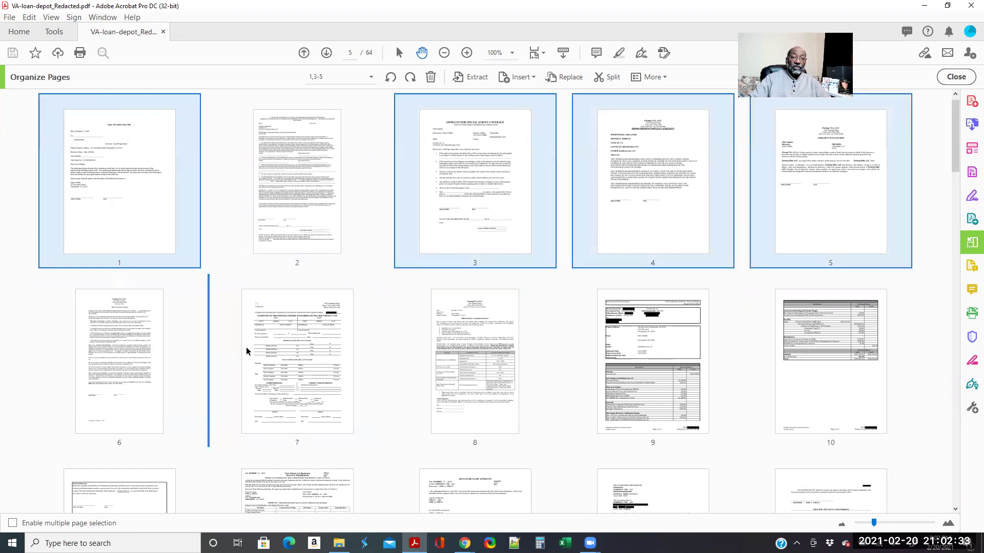
ctrl+click(310, 352)
ctrl+click(645, 357)
ctrl+click(767, 363)
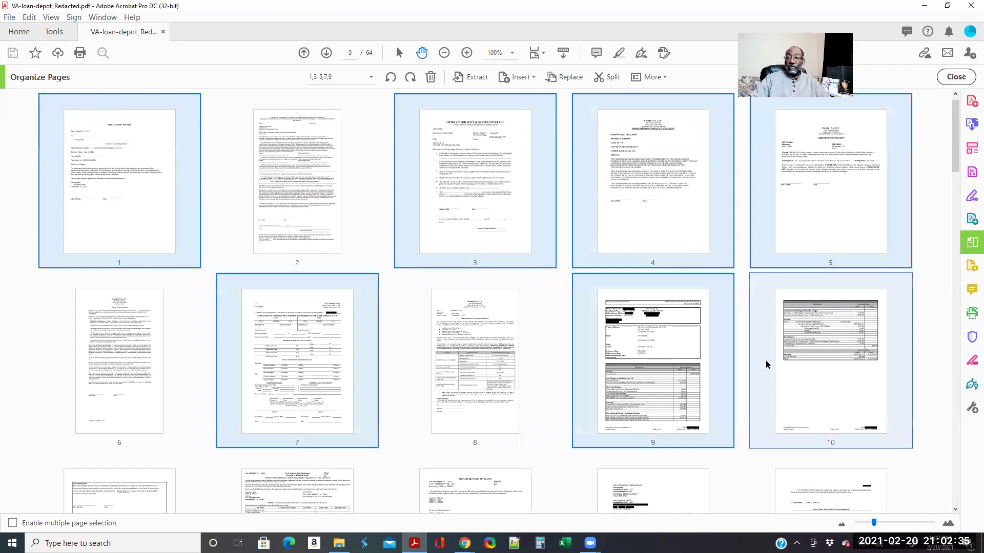
scroll(418, 307, down, 3)
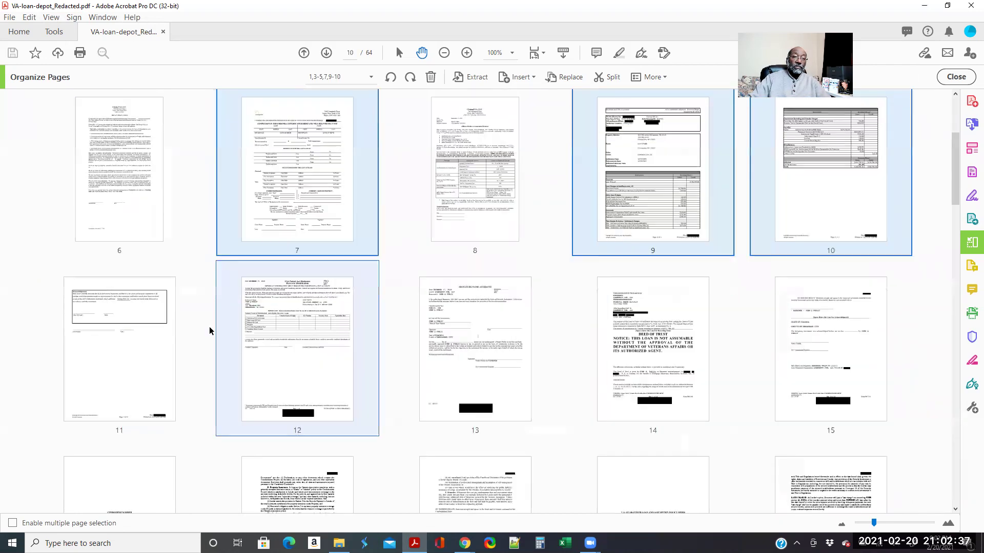
ctrl+click(133, 320)
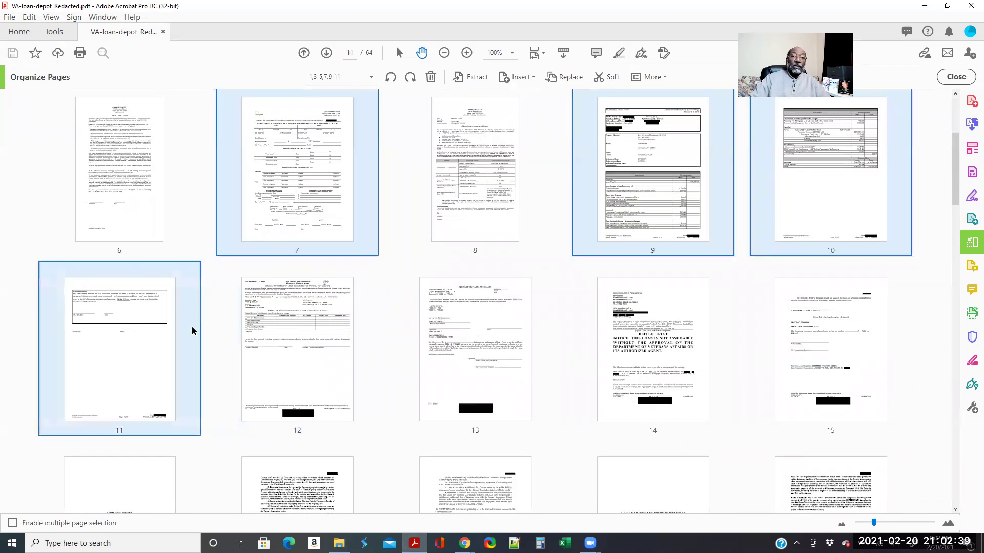
ctrl+click(288, 340)
ctrl+click(456, 351)
ctrl+click(659, 354)
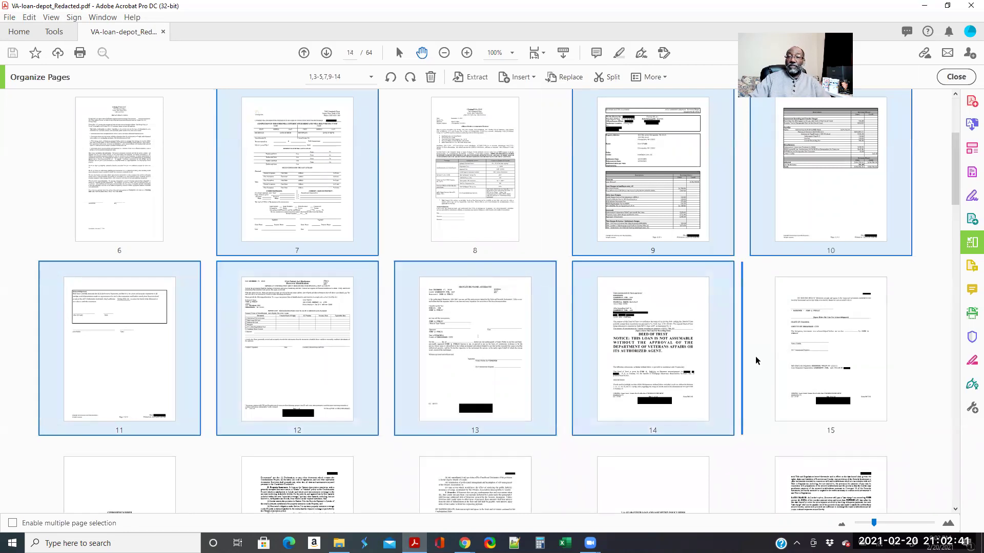
ctrl+click(771, 361)
- Add letter pages 16–25 to the selection
scroll(362, 294, down, 3)
ctrl+click(155, 314)
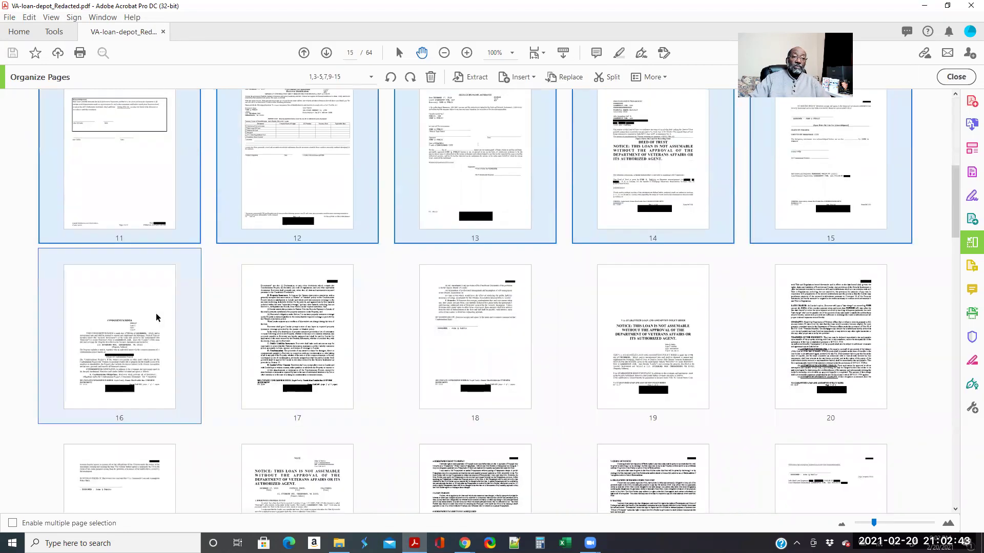
ctrl+click(284, 320)
ctrl+click(447, 325)
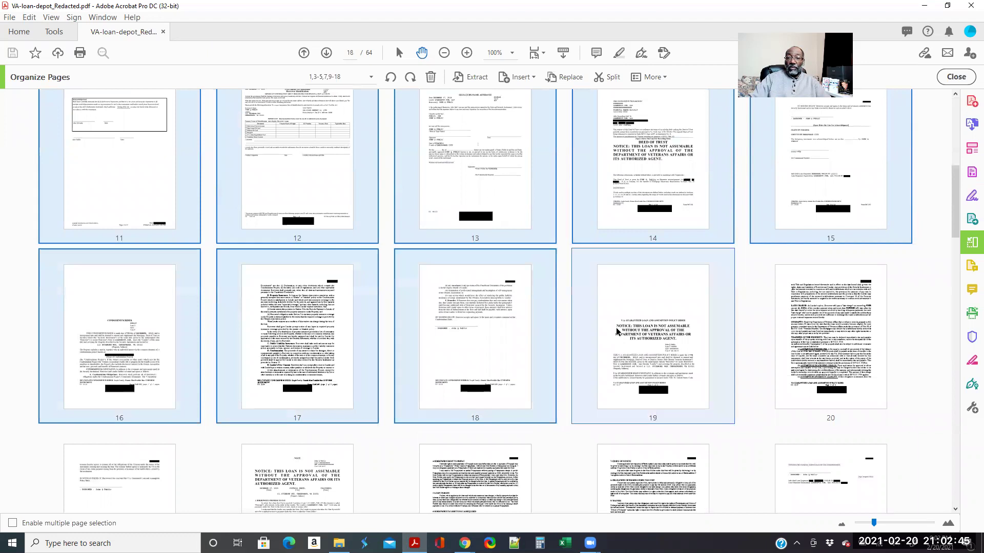
shift+click(784, 336)
scroll(413, 305, down, 3)
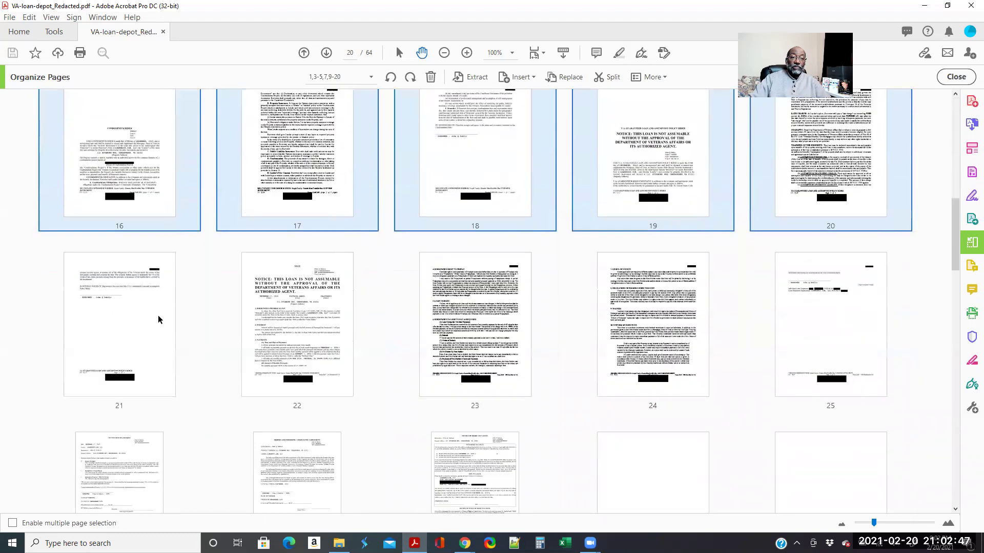
ctrl+click(131, 322)
ctrl+click(301, 319)
ctrl+click(513, 326)
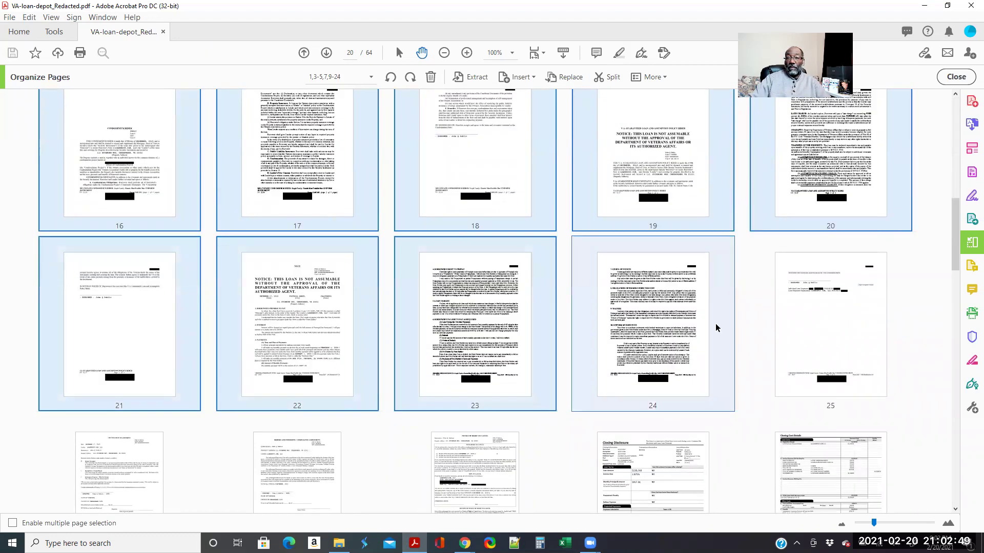
ctrl+click(714, 329)
ctrl+click(782, 328)
- Add pages 29–36, 38 and 39 to the selection
scroll(664, 318, down, 3)
ctrl+click(774, 309)
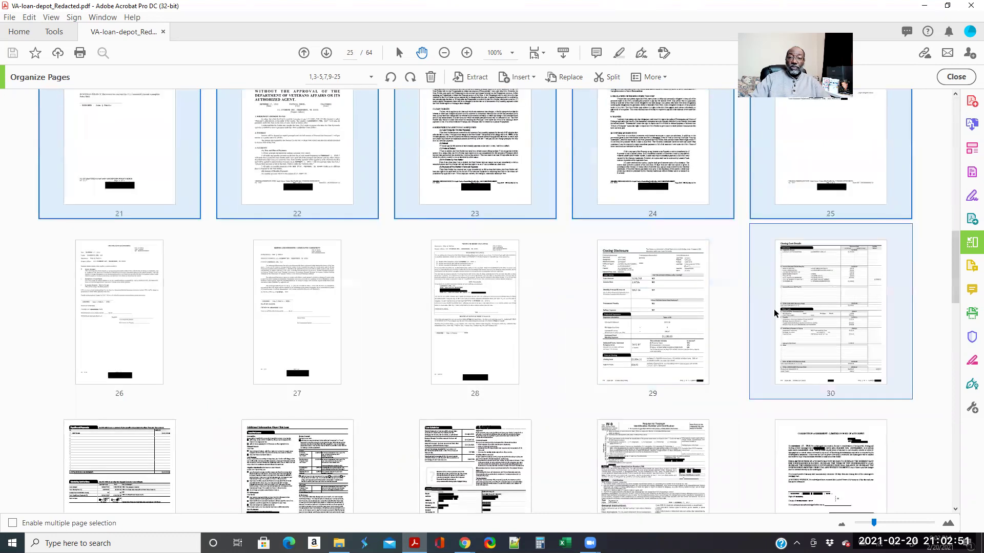
ctrl+click(662, 312)
scroll(177, 319, down, 3)
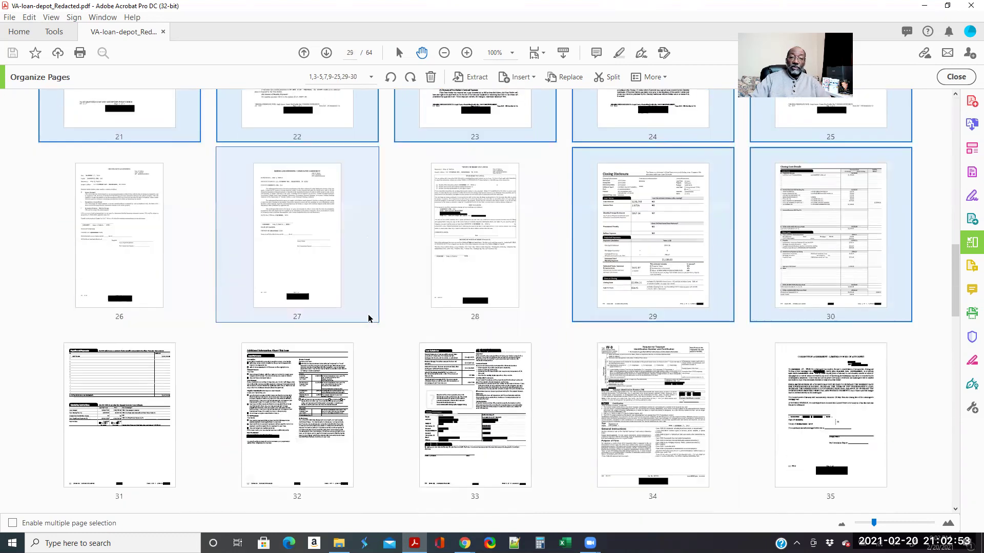
ctrl+click(130, 344)
ctrl+click(292, 340)
ctrl+click(495, 337)
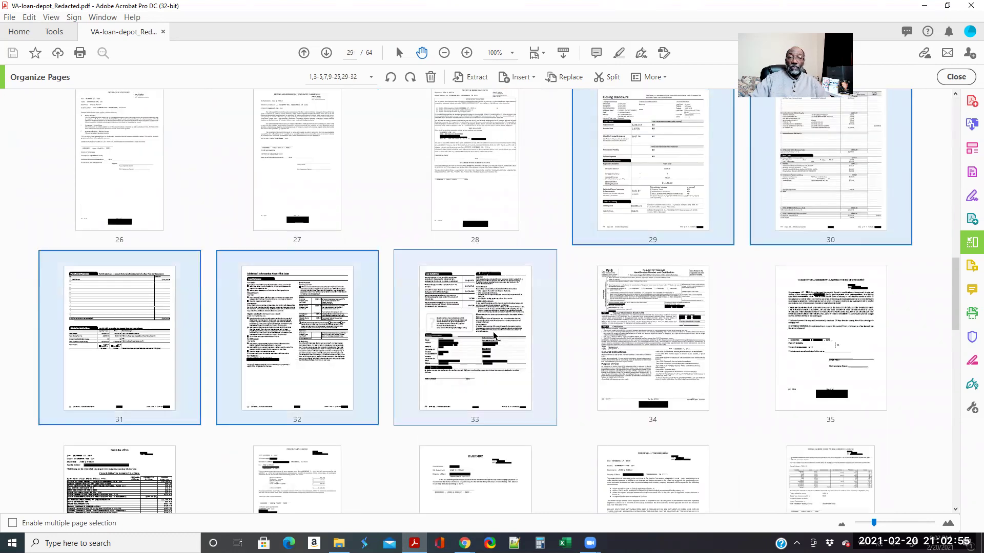
ctrl+click(637, 331)
ctrl+click(775, 331)
scroll(717, 328, down, 3)
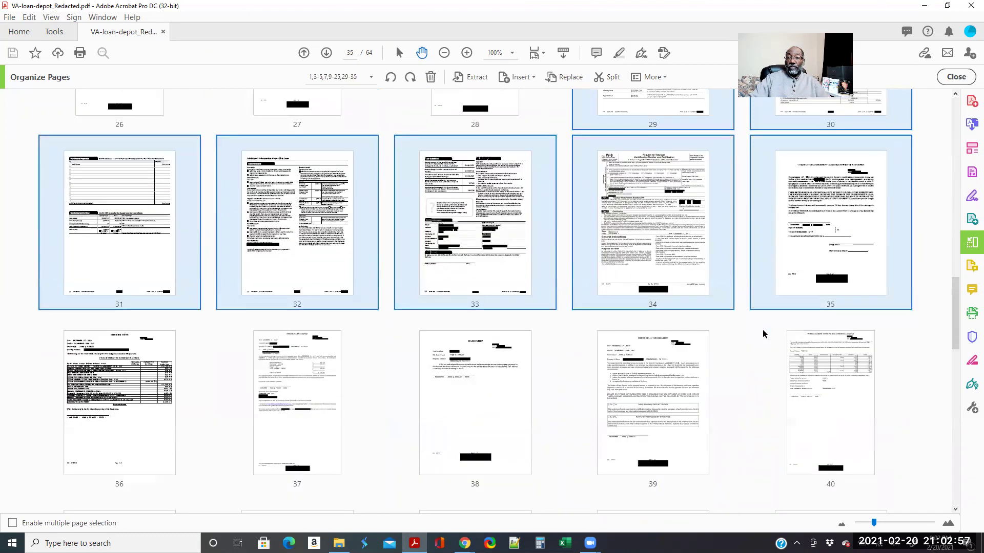
ctrl+click(674, 327)
ctrl+click(487, 321)
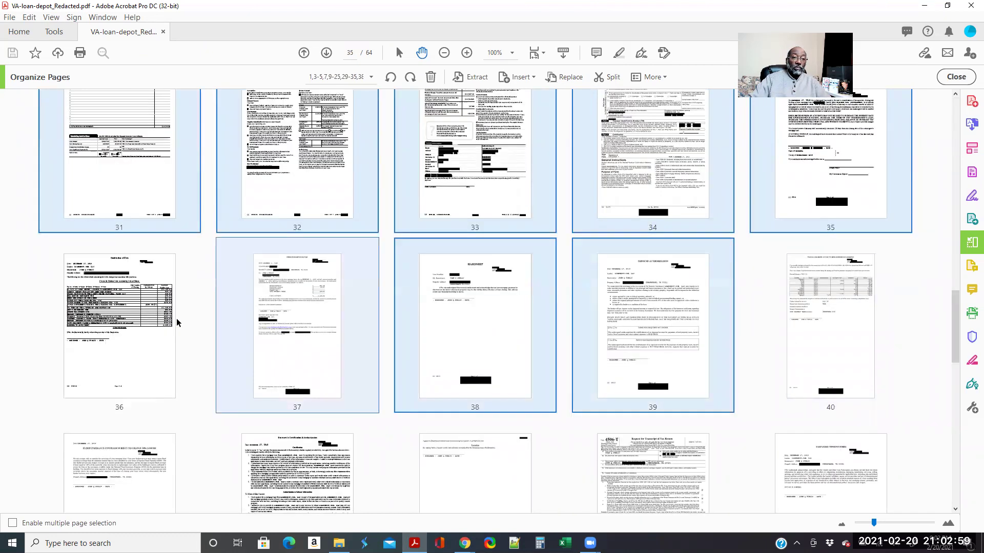
ctrl+click(169, 322)
- Add pages 41–50 to the selection
scroll(169, 322, down, 3)
ctrl+click(169, 323)
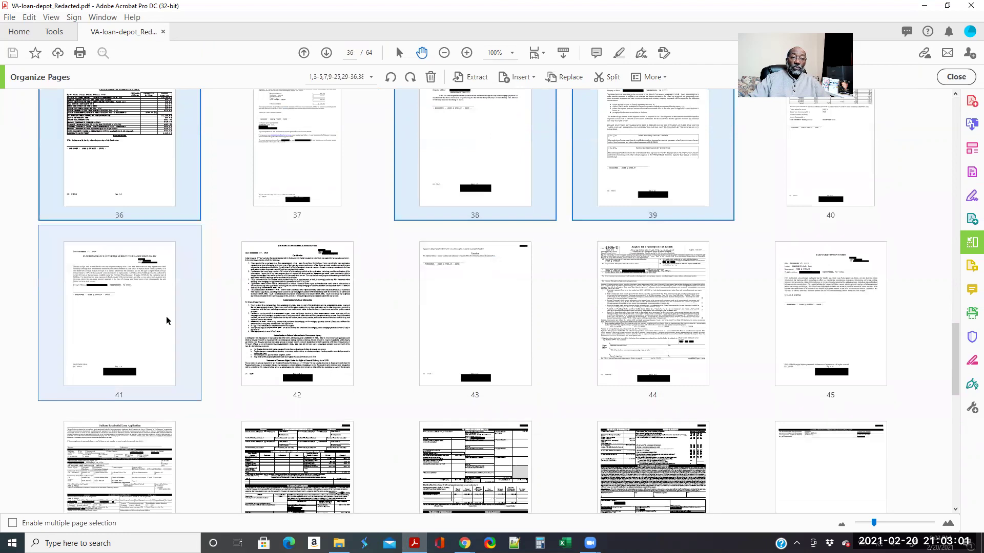
ctrl+click(288, 318)
ctrl+click(472, 318)
ctrl+click(601, 314)
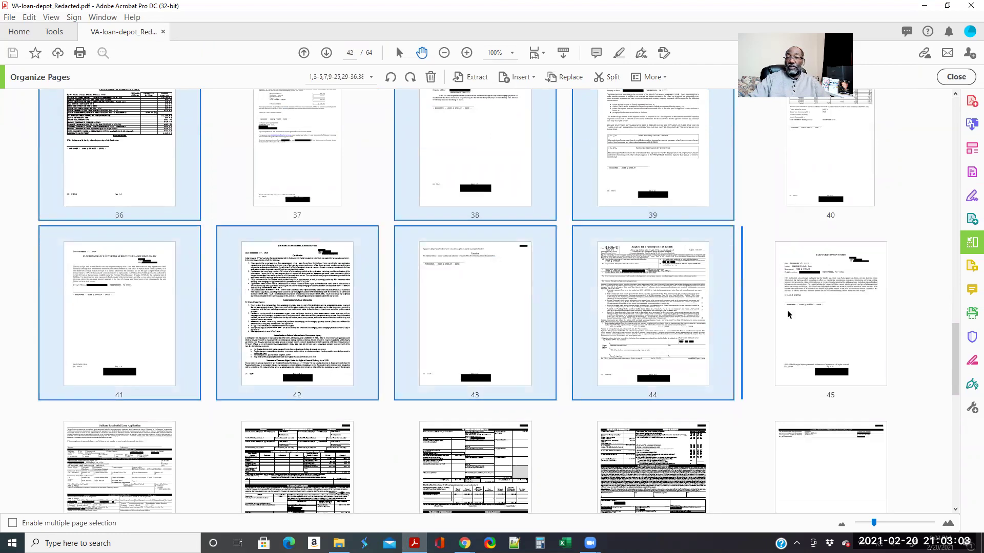
ctrl+click(785, 310)
scroll(785, 309, down, 3)
ctrl+click(792, 310)
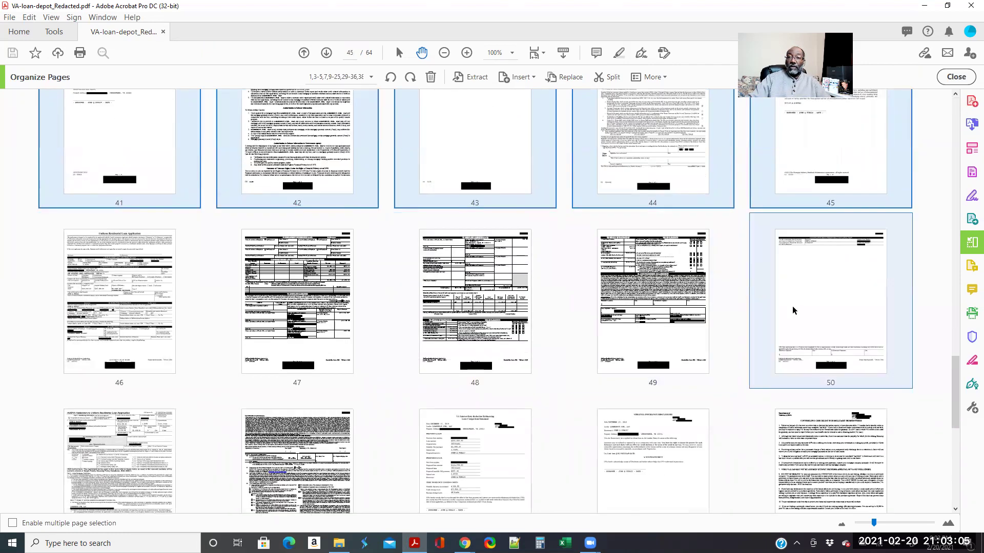
ctrl+click(800, 307)
ctrl+click(676, 313)
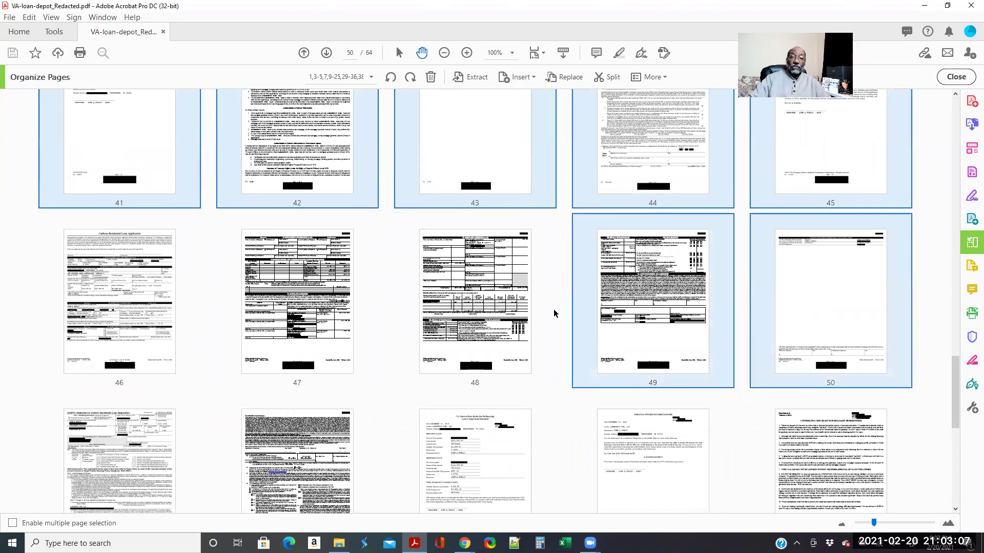
ctrl+click(511, 310)
ctrl+click(332, 311)
ctrl+click(136, 303)
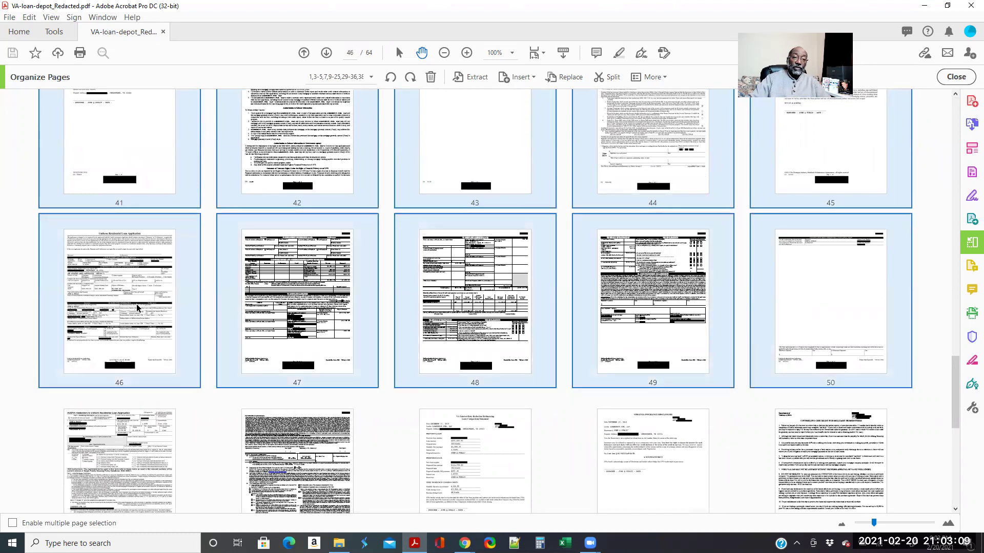
- Add pages 51–57 and 61–64 to the selection
scroll(136, 303, down, 3)
ctrl+click(138, 307)
ctrl+click(306, 299)
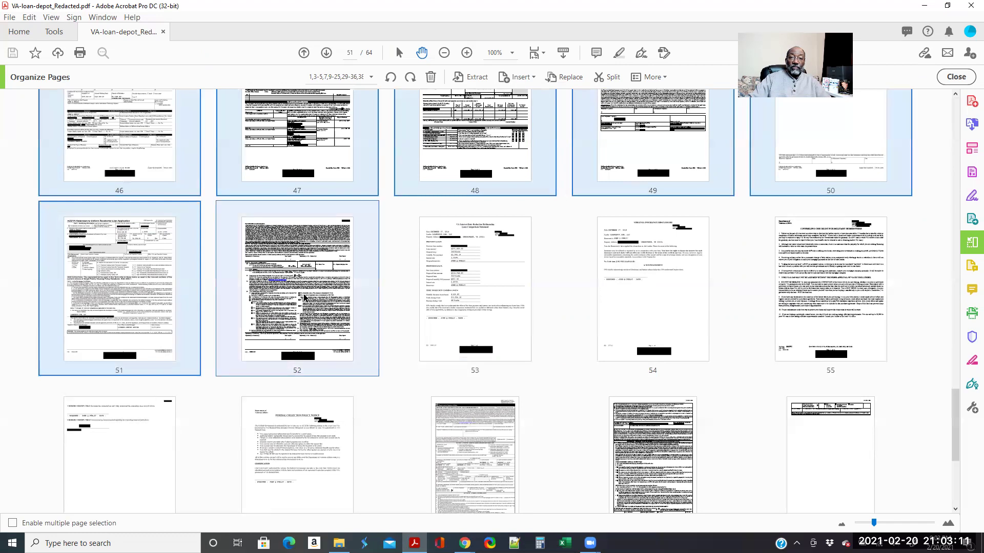
ctrl+click(465, 294)
ctrl+click(597, 294)
ctrl+click(763, 297)
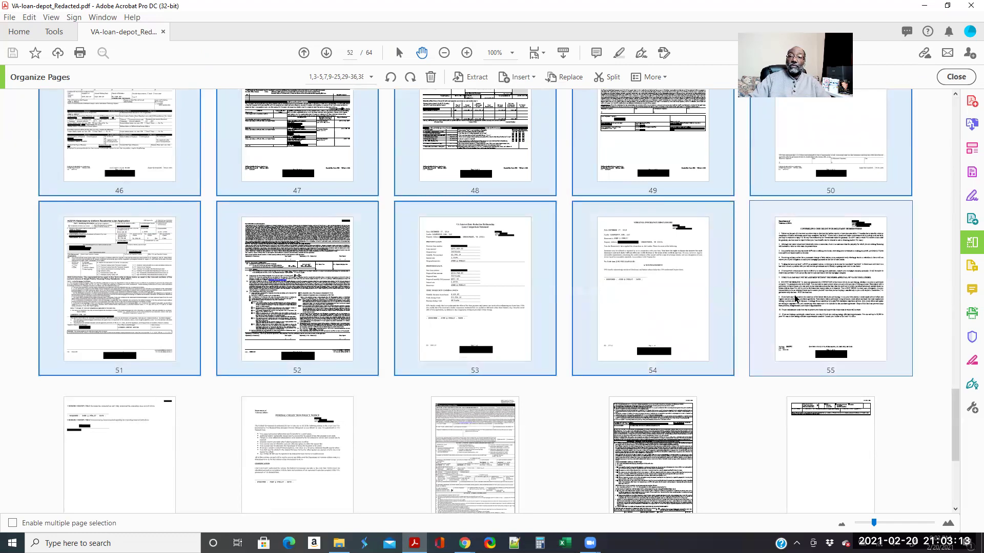
scroll(779, 296, down, 3)
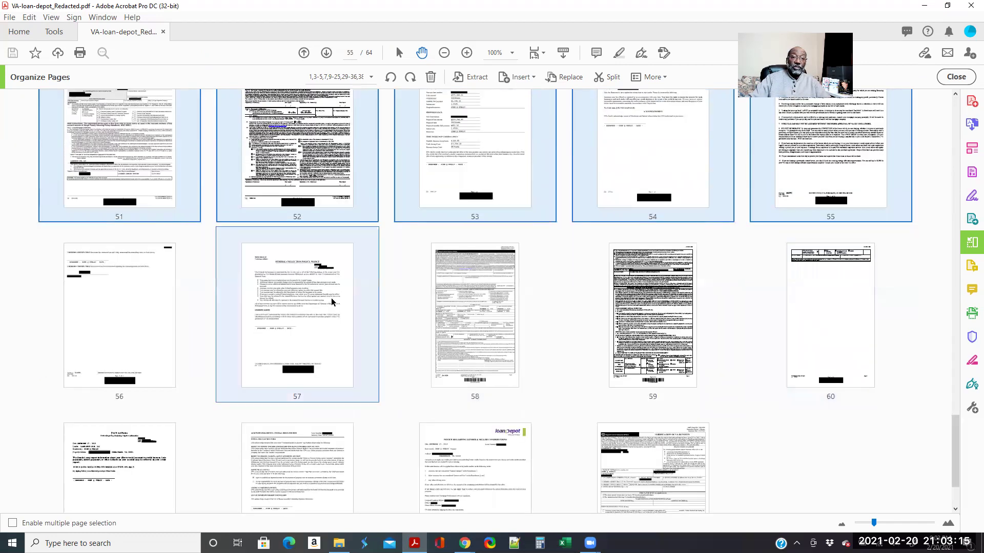
ctrl+click(331, 298)
ctrl+click(184, 301)
ctrl+click(156, 428)
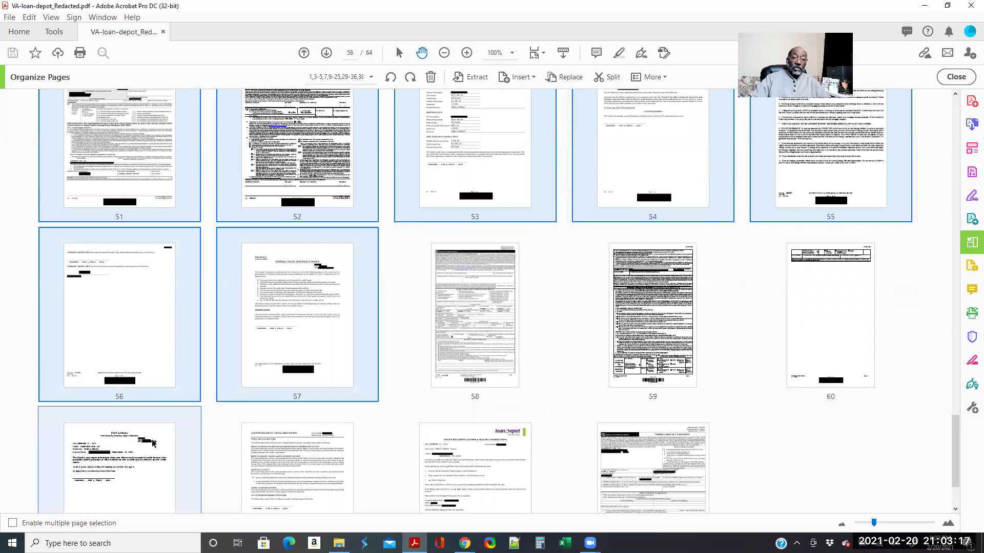
scroll(181, 326, down, 2)
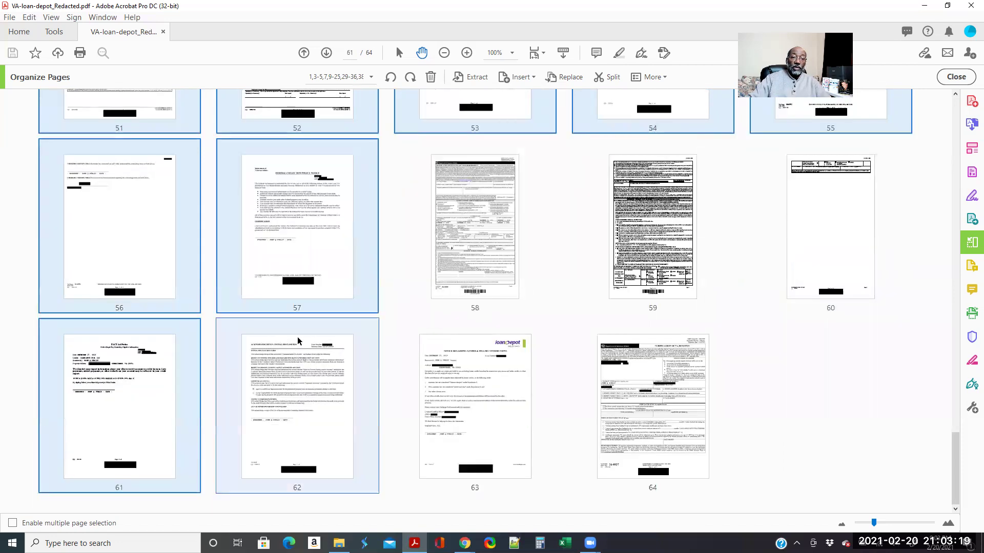
ctrl+click(291, 351)
shift+click(589, 380)
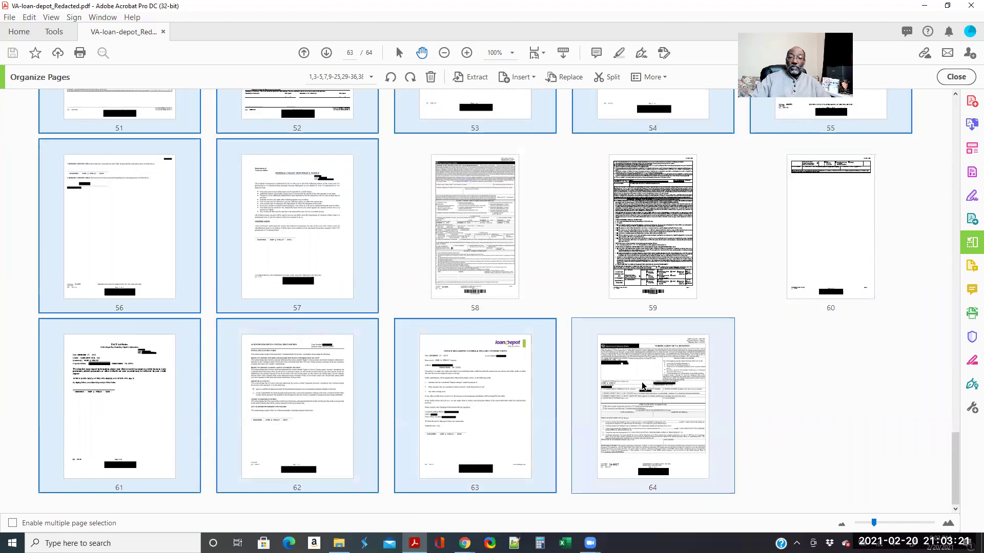
- Leave pages 59 and 60 out of the selection and return to the top of the grid
ctrl+click(636, 274)
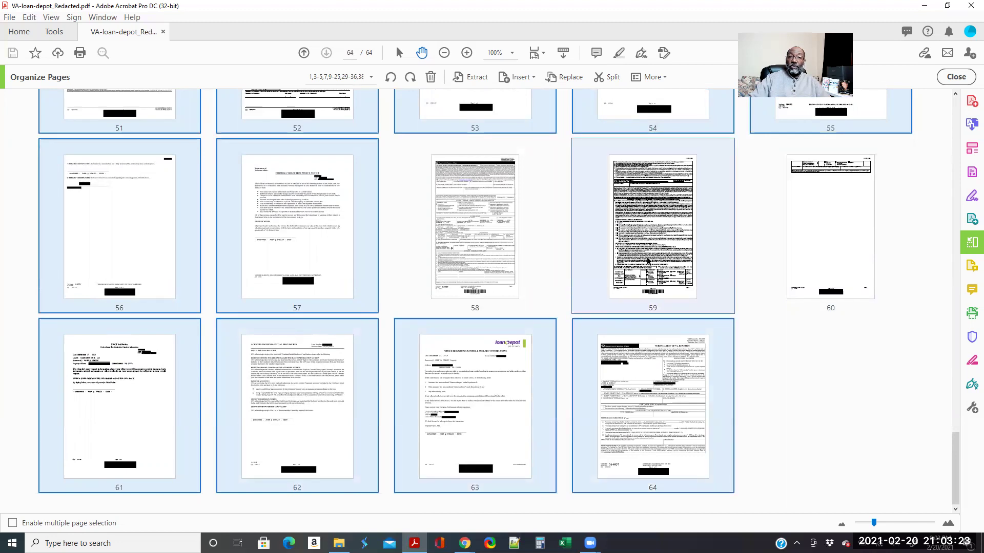
ctrl+click(776, 245)
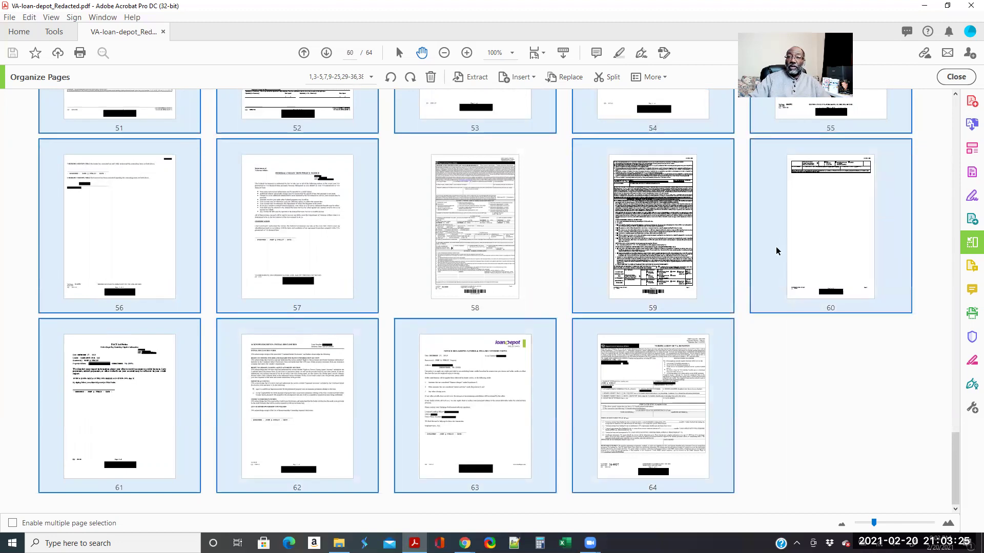
ctrl+click(789, 251)
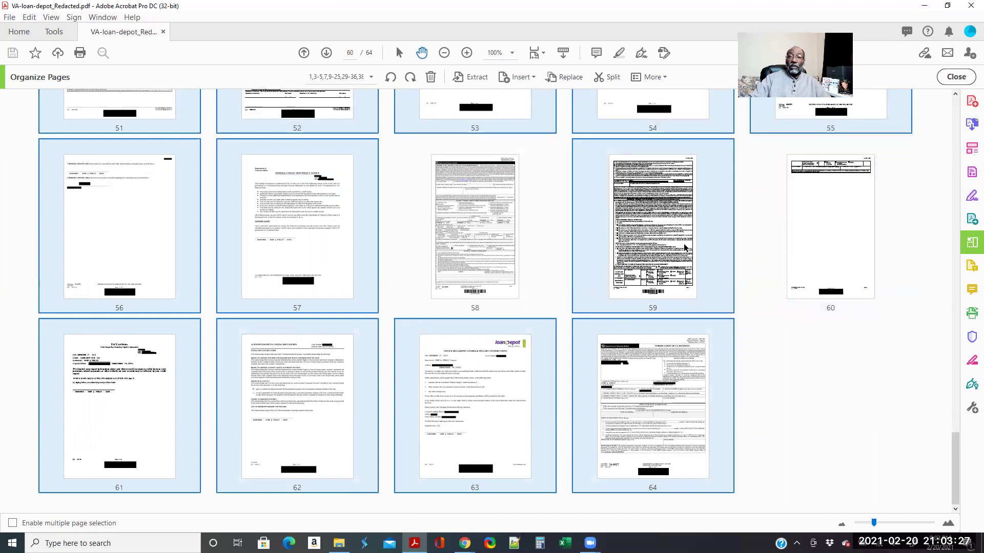
ctrl+click(685, 247)
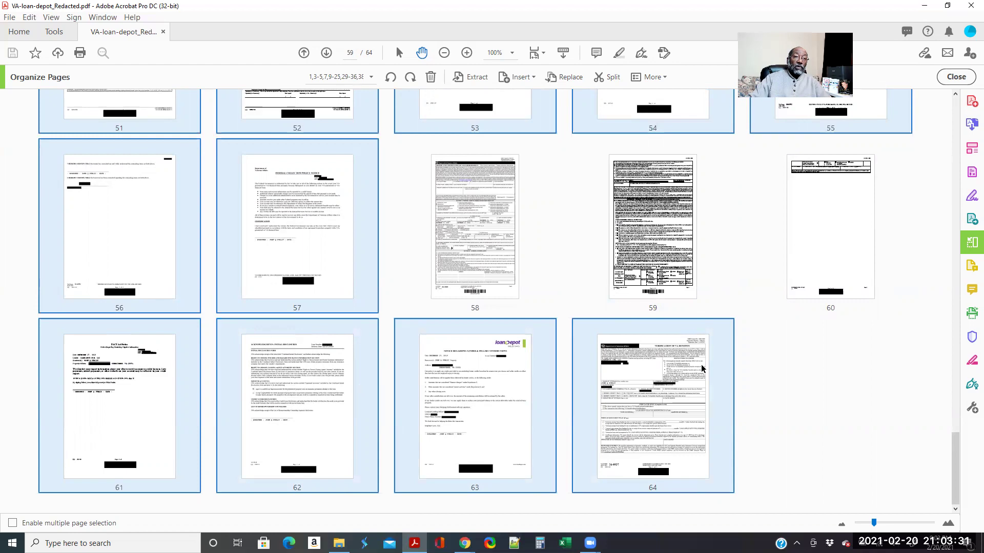
scroll(743, 372, up, 8)
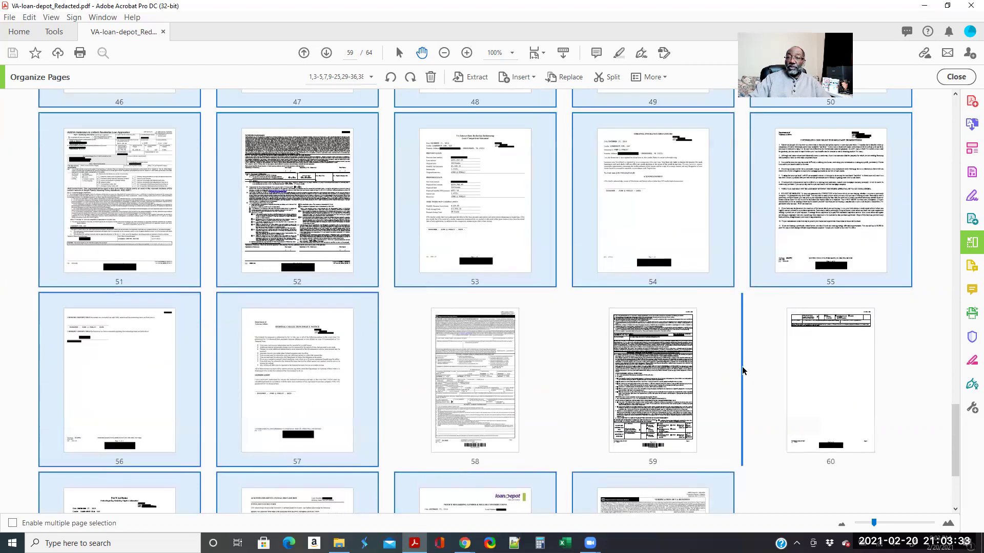
scroll(714, 361, up, 10)
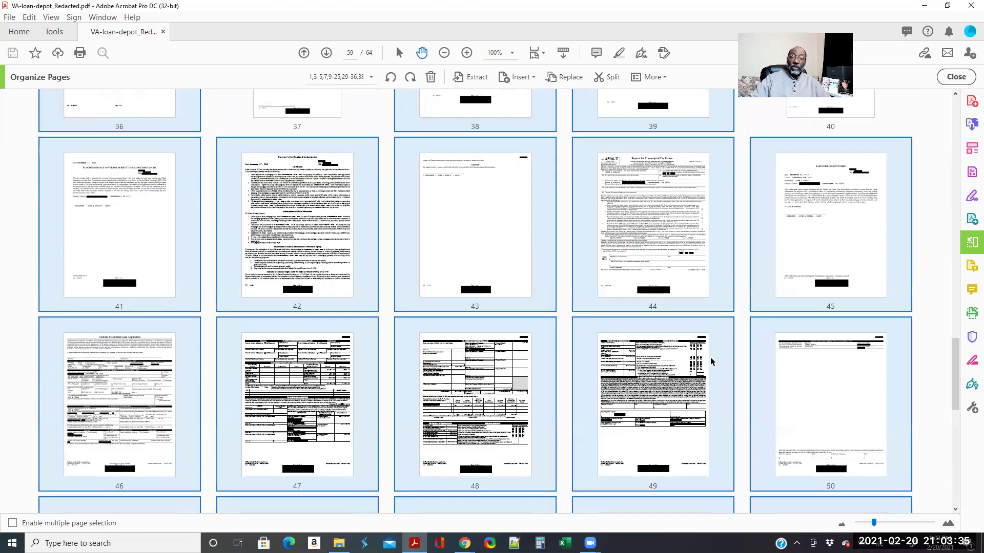
scroll(707, 356, up, 8)
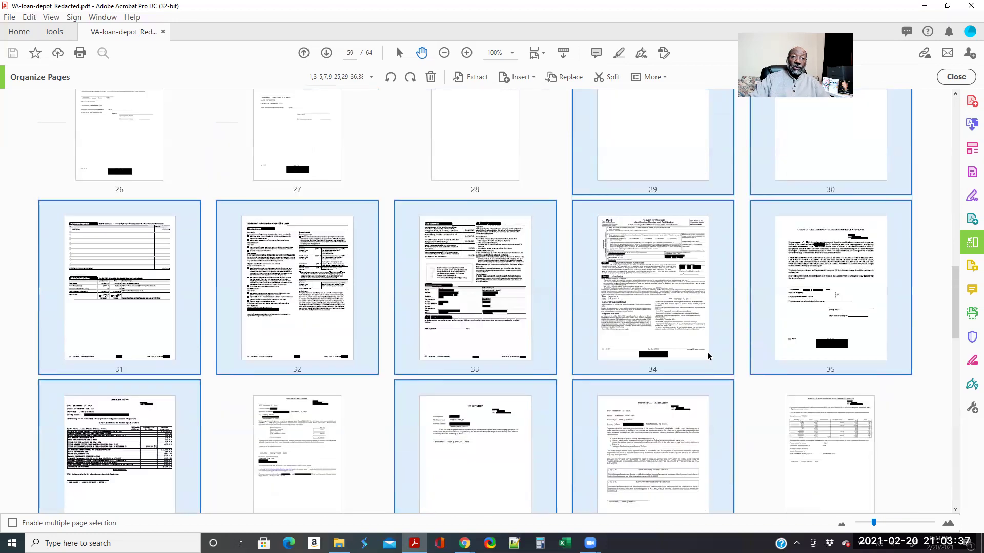
scroll(702, 352, up, 8)
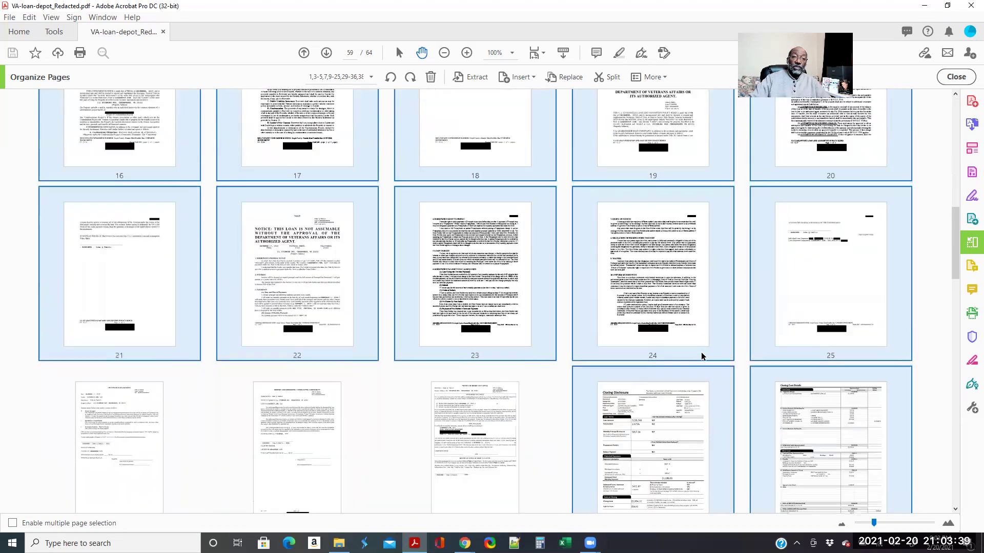
scroll(681, 351, up, 8)
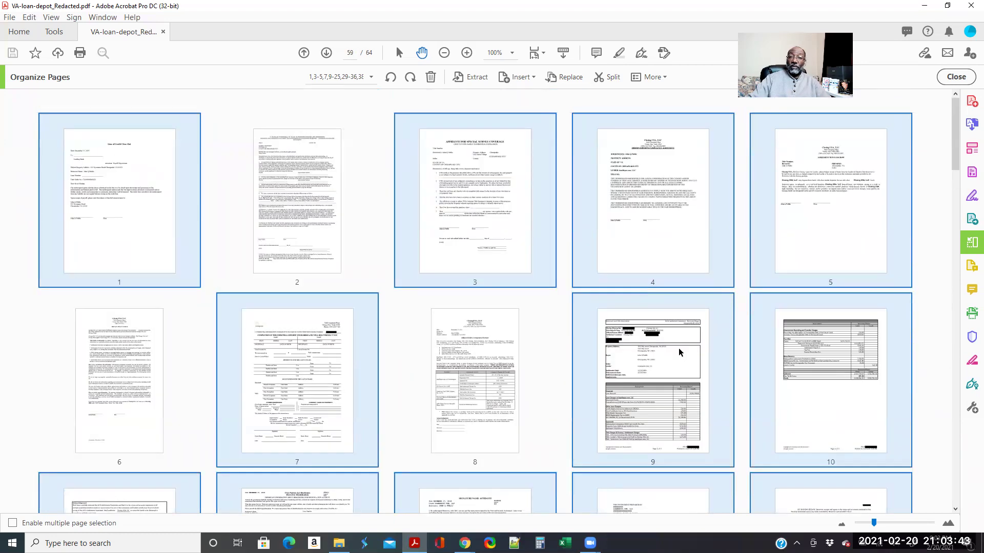
- Extract the selected pages with 'Extract pages as separate files' turned on
click(462, 78)
click(430, 102)
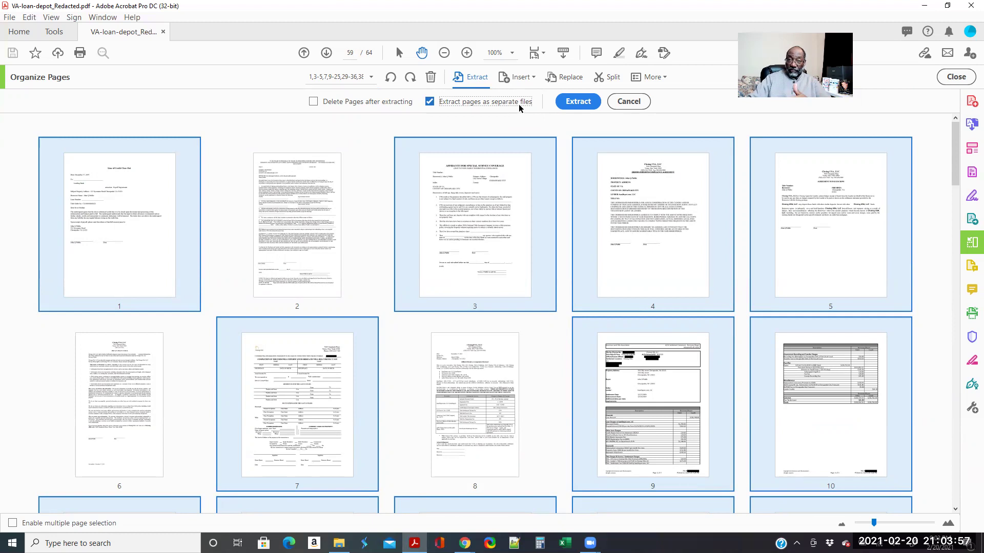
click(572, 103)
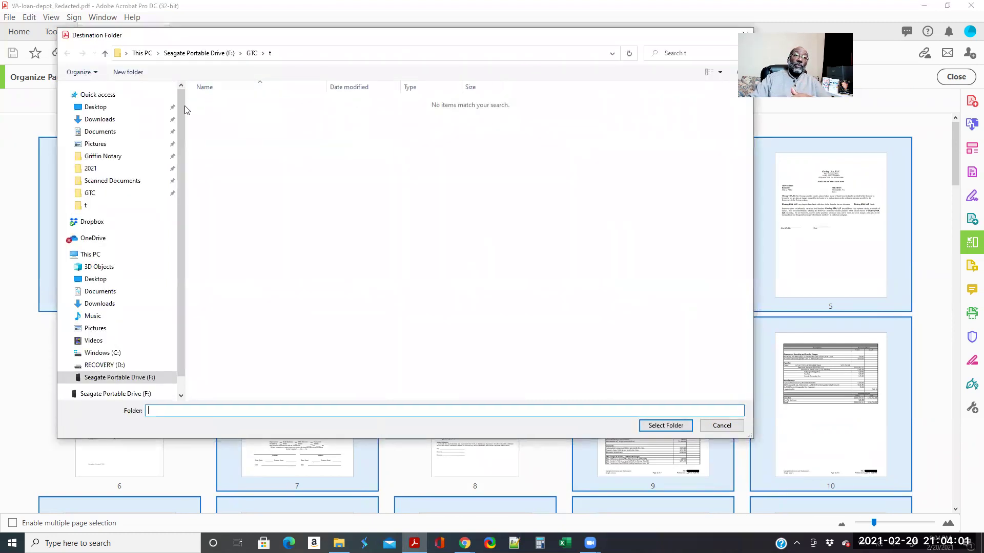
- Create a new 'letter' folder inside 't' and save the extracted pages there
click(131, 71)
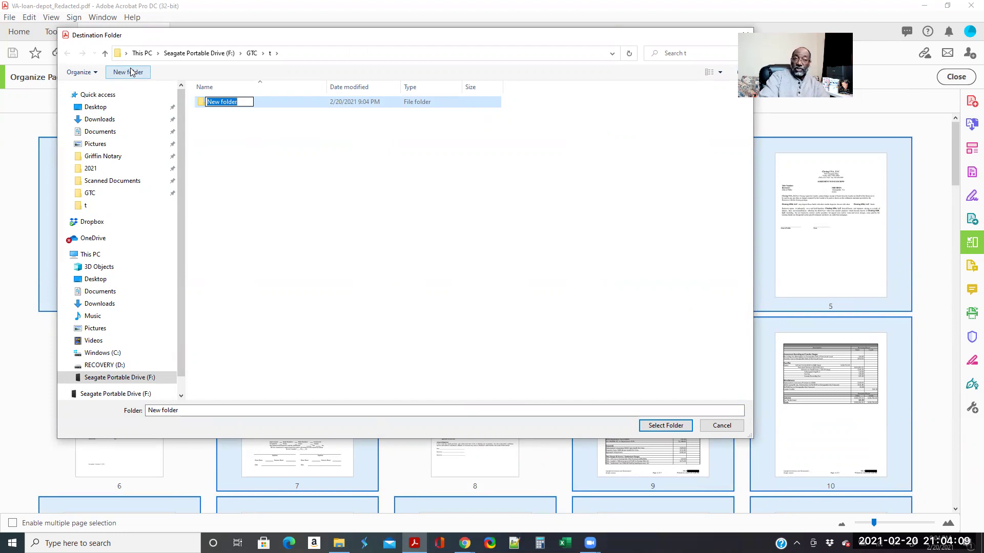
text(letter)
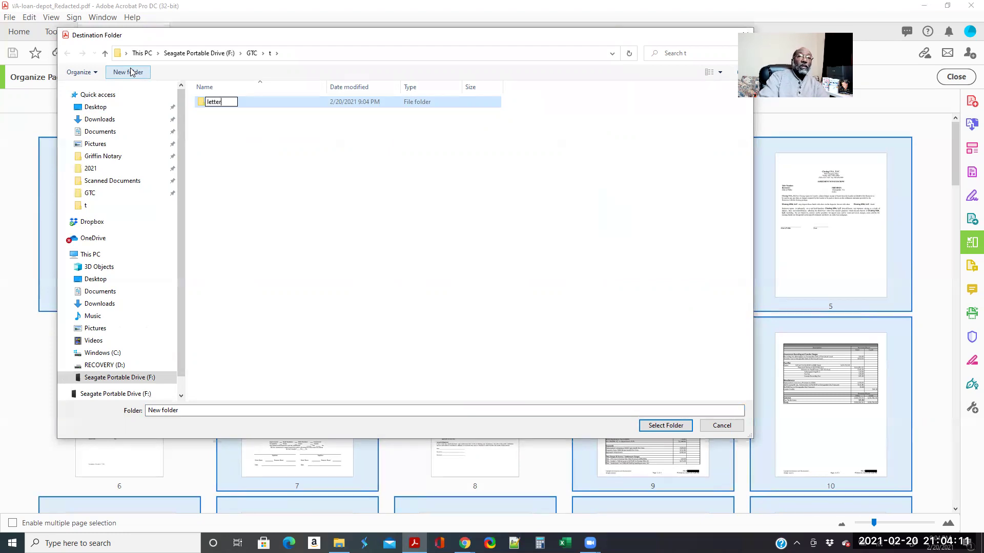
key(Return)
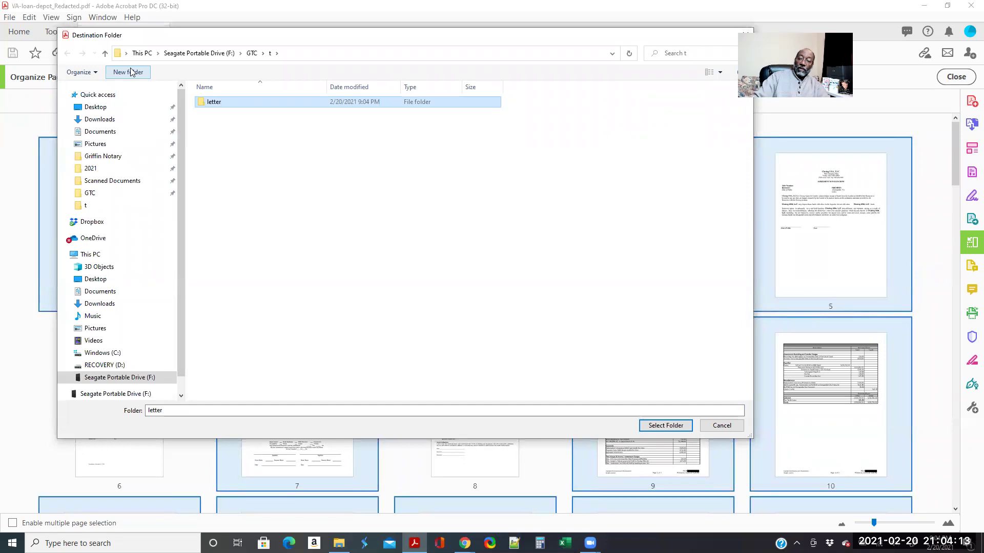
key(Return)
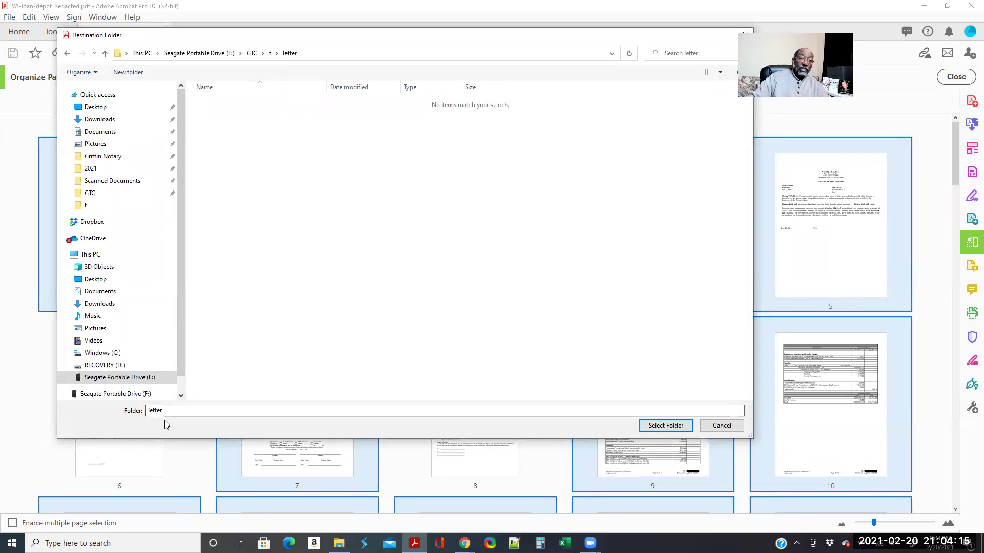
click(674, 426)
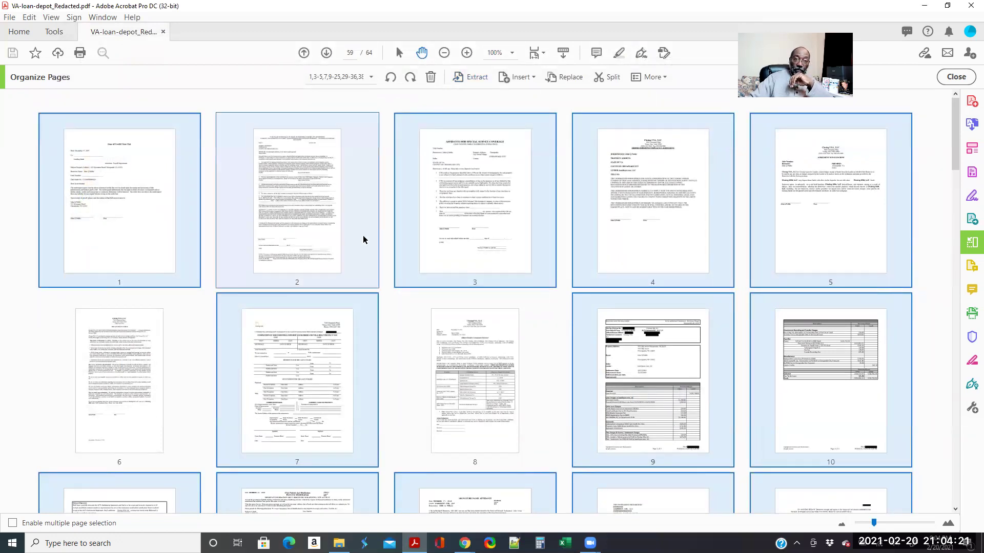
- Start a new selection with legal pages 2, 6 and 8
click(359, 221)
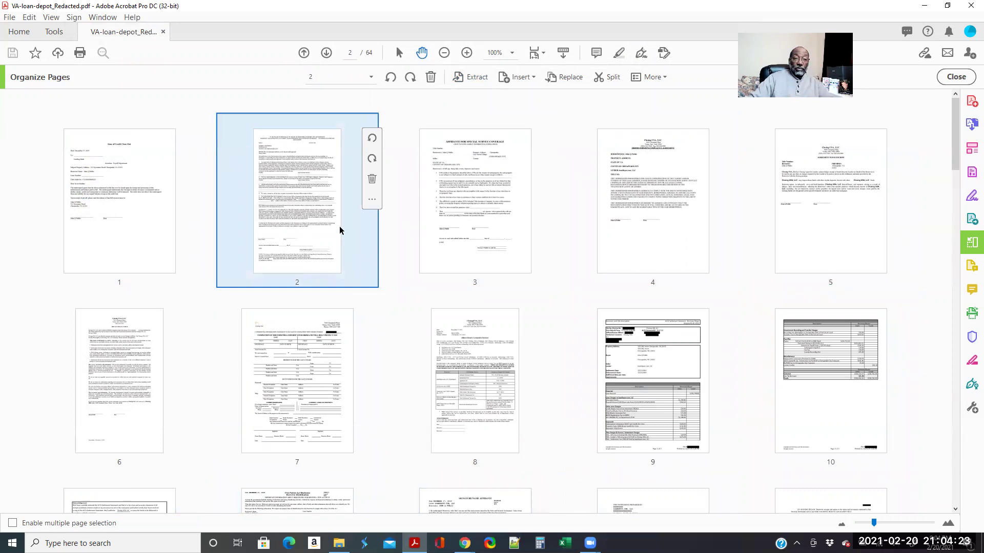
scroll(331, 212, down, 1)
scroll(332, 212, up, 1)
ctrl+click(109, 352)
scroll(287, 333, down, 2)
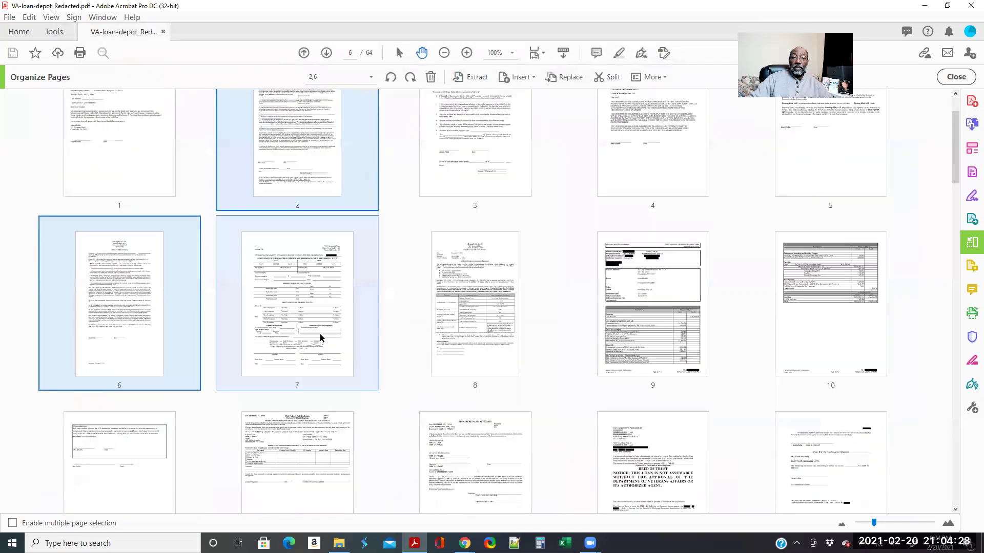
ctrl+click(469, 302)
scroll(469, 303, down, 5)
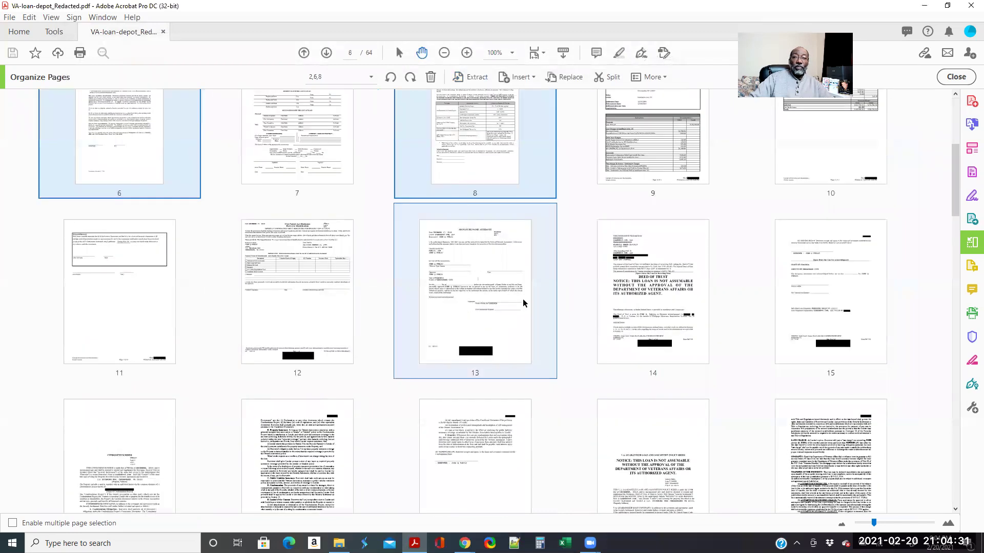
scroll(221, 300, up, 5)
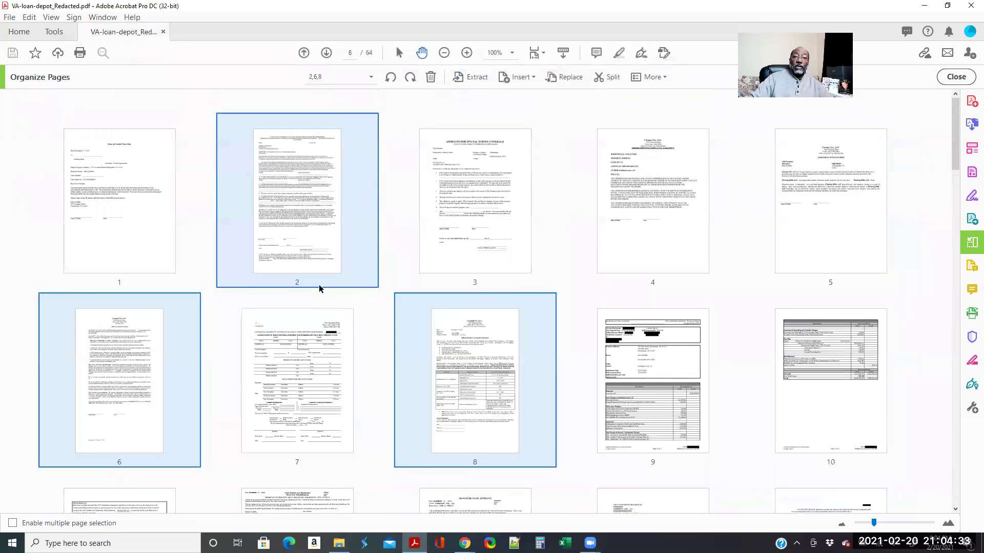
scroll(201, 336, down, 3)
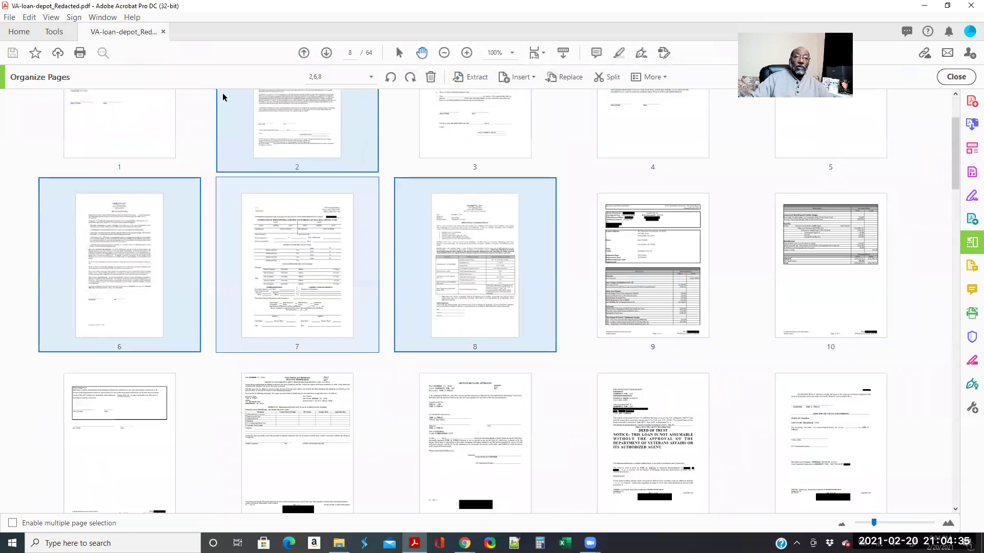
scroll(461, 256, down, 4)
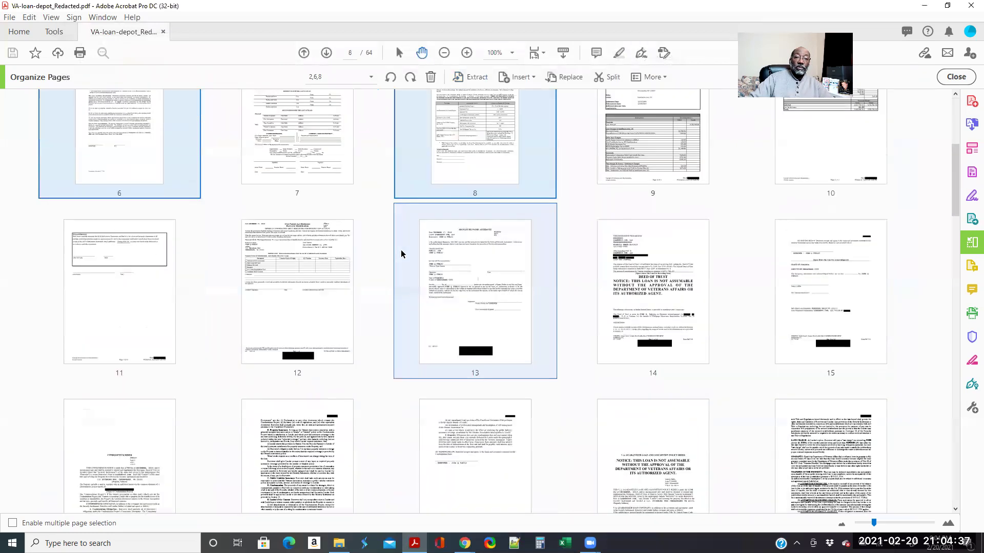
scroll(400, 248, down, 5)
scroll(514, 258, down, 4)
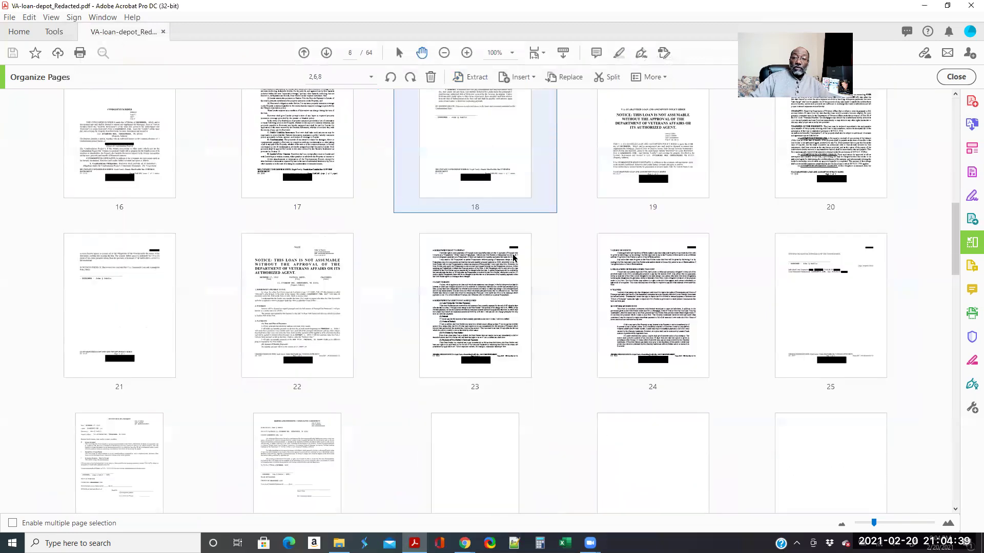
scroll(514, 258, down, 3)
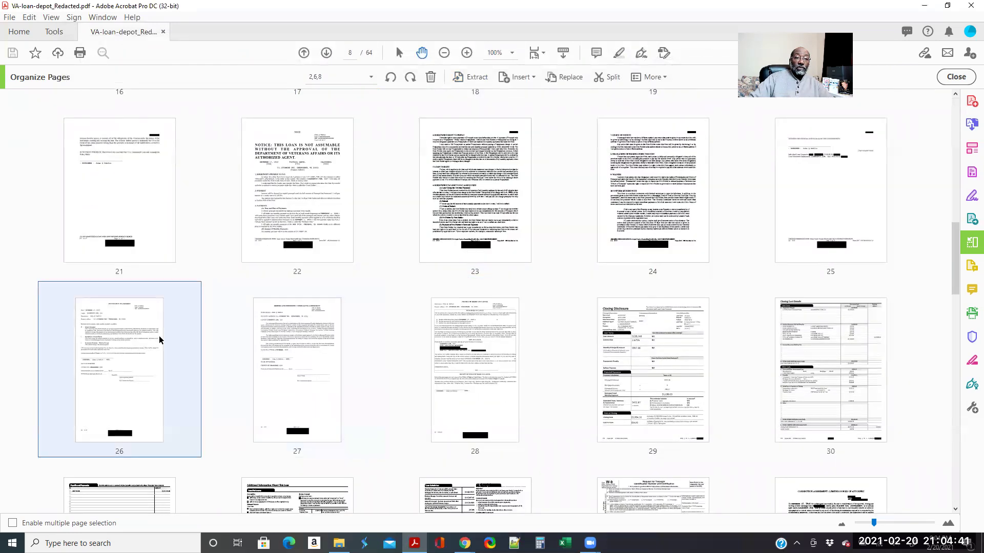
- Add legal pages 26–28, 37 and 40 to the selection
ctrl+click(159, 336)
ctrl+click(281, 340)
ctrl+click(456, 346)
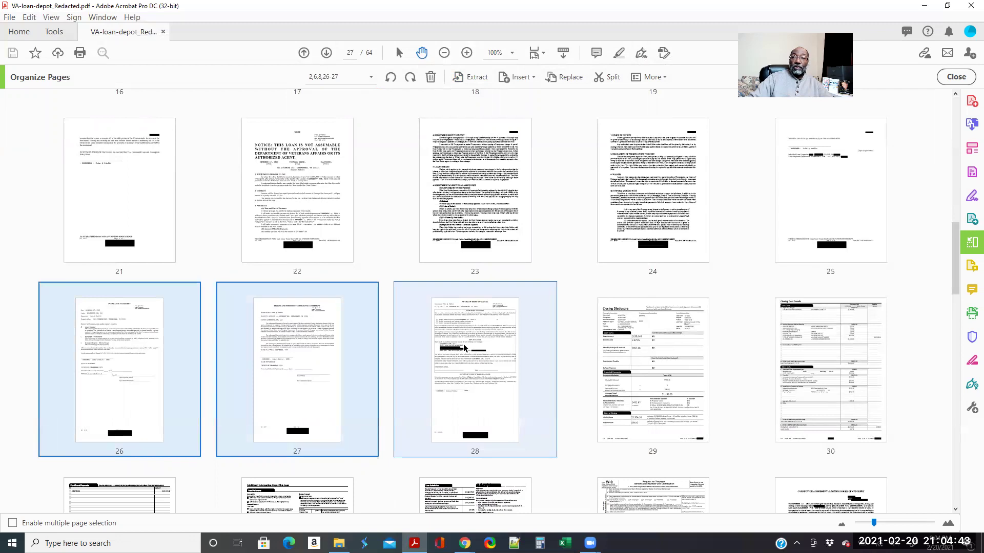
scroll(415, 337, down, 8)
scroll(406, 335, down, 3)
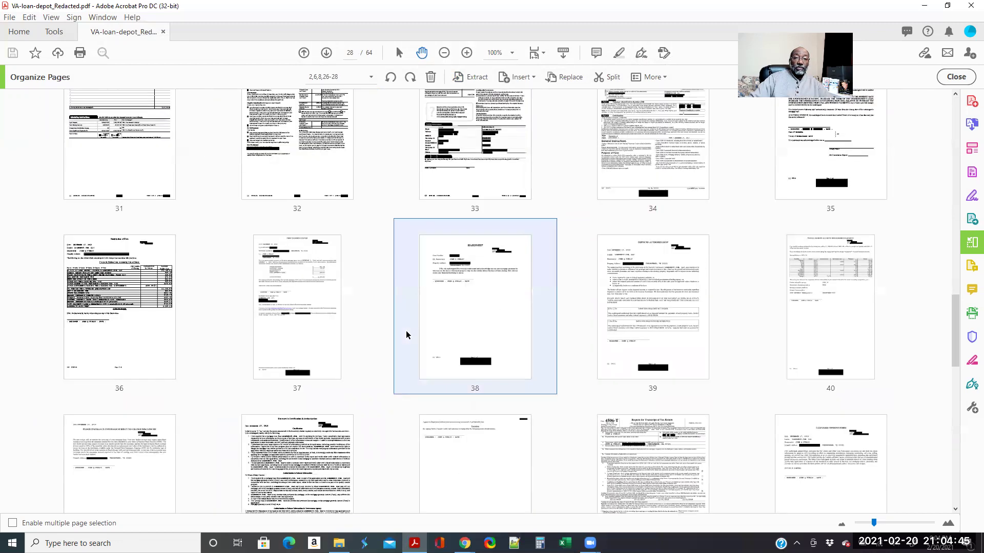
ctrl+click(335, 313)
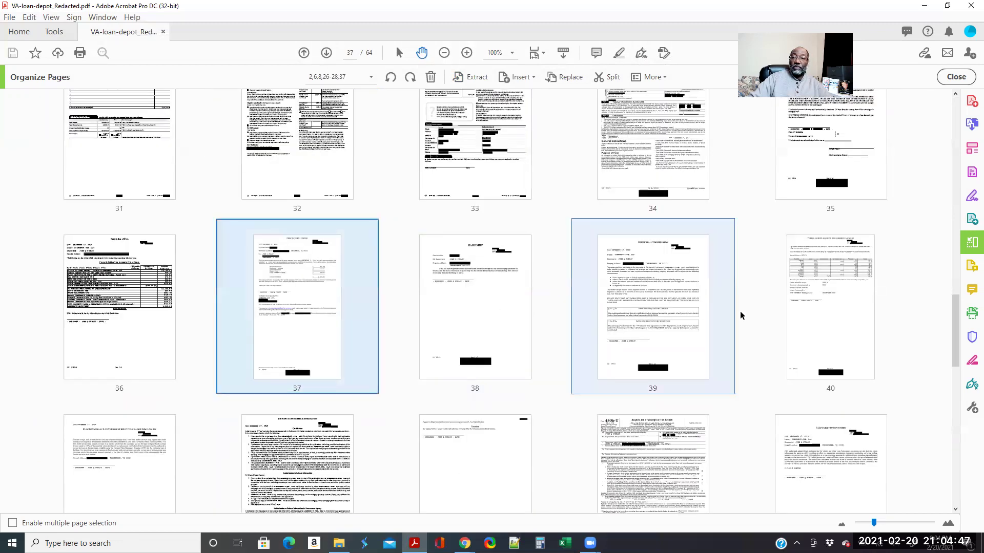
ctrl+click(775, 312)
- Add legal pages 58–60 to the selection and scroll back to the top
scroll(341, 313, down, 8)
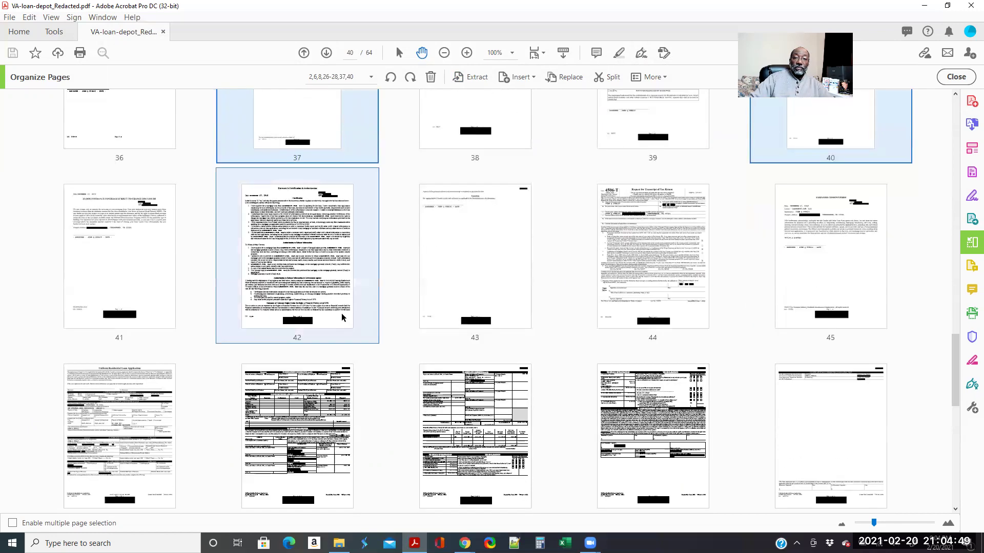
scroll(343, 316, down, 10)
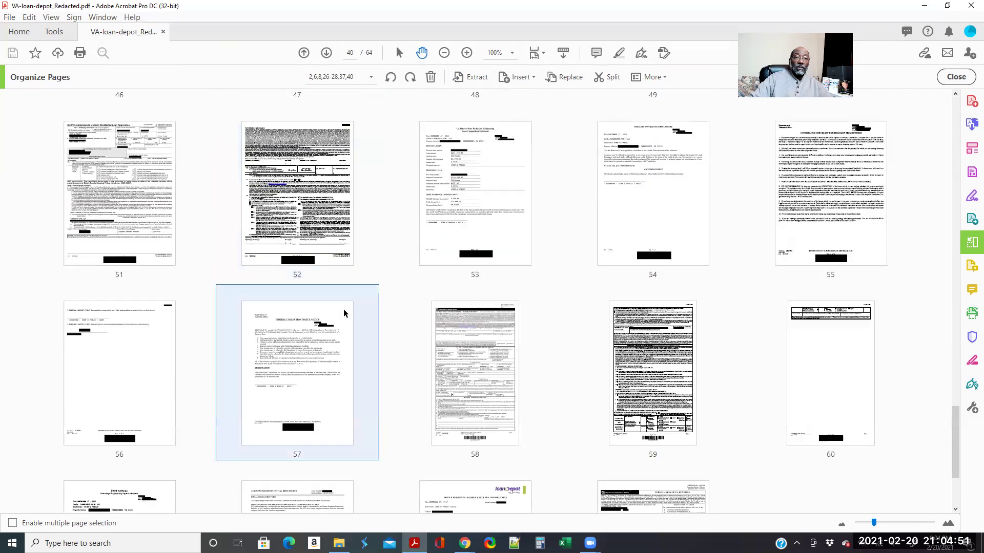
scroll(345, 314, down, 2)
ctrl+click(474, 307)
ctrl+click(623, 301)
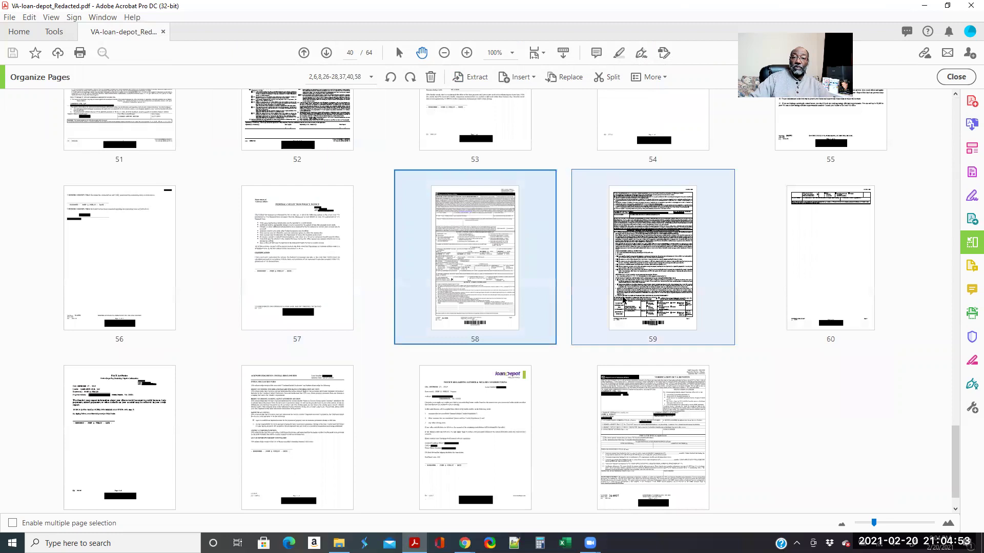
ctrl+click(797, 295)
ctrl+click(798, 295)
scroll(719, 330, down, 1)
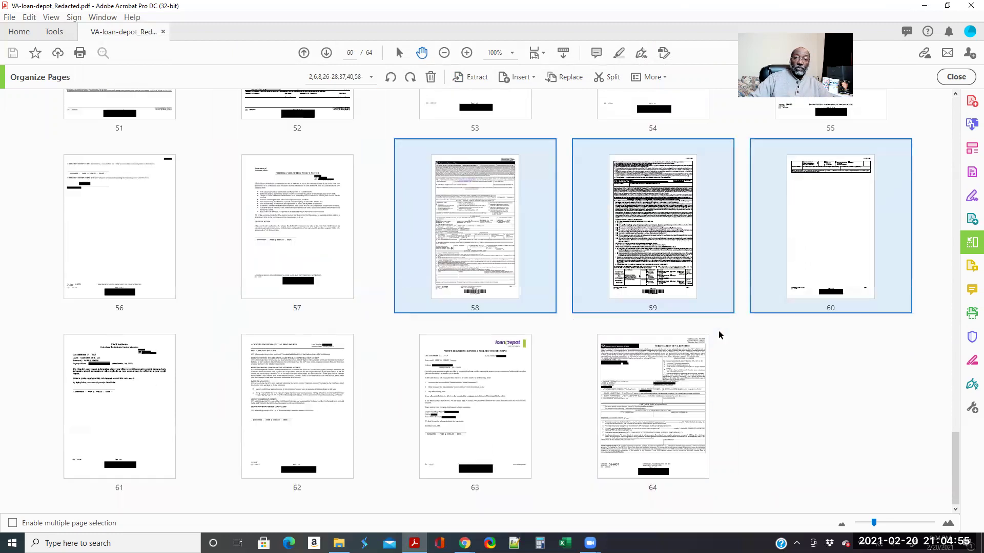
scroll(487, 295, up, 6)
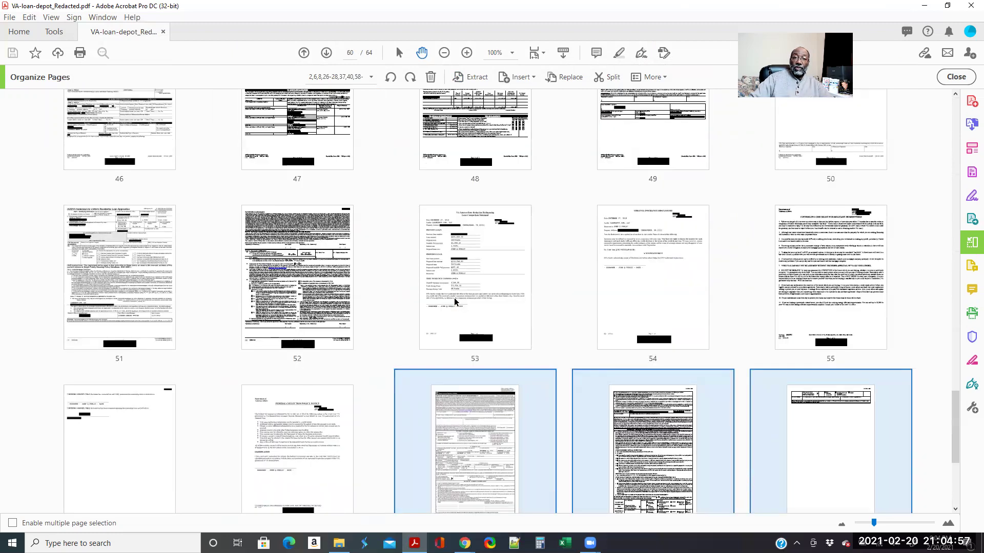
scroll(453, 302, down, 3)
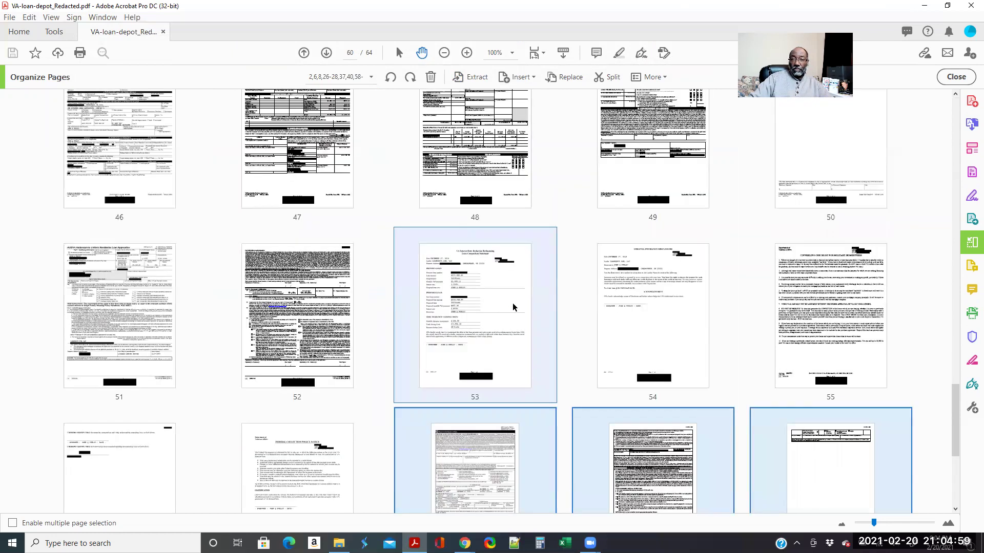
scroll(455, 310, up, 6)
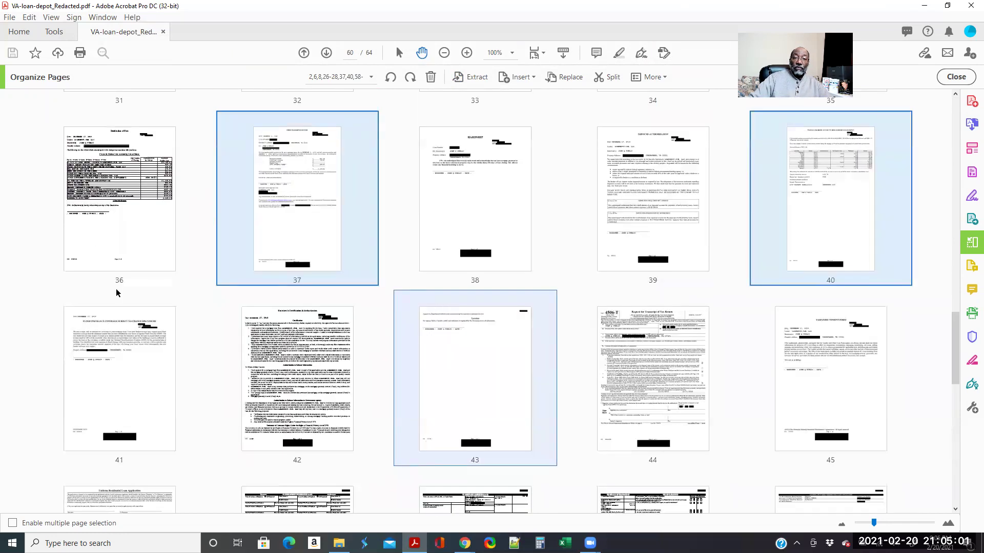
scroll(396, 297, up, 3)
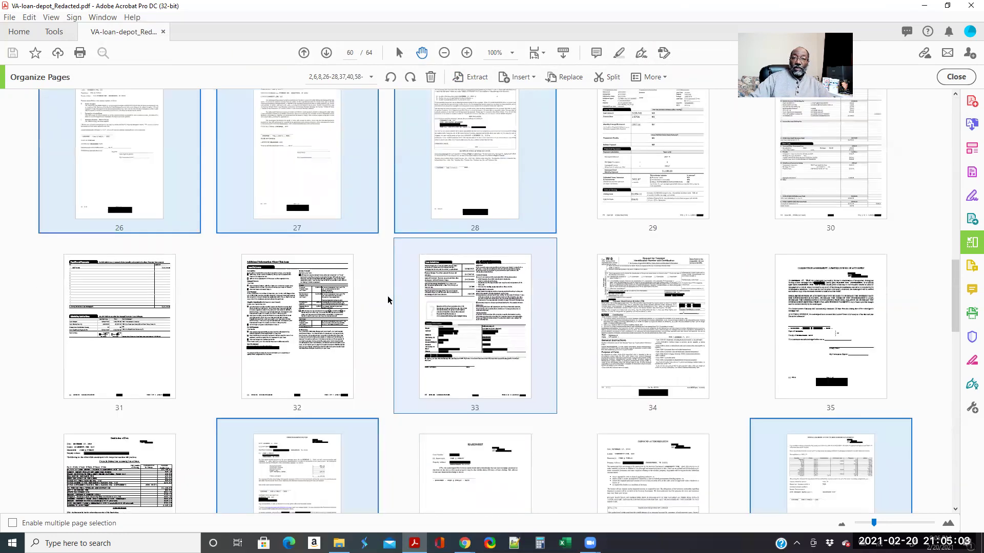
scroll(244, 268, up, 12)
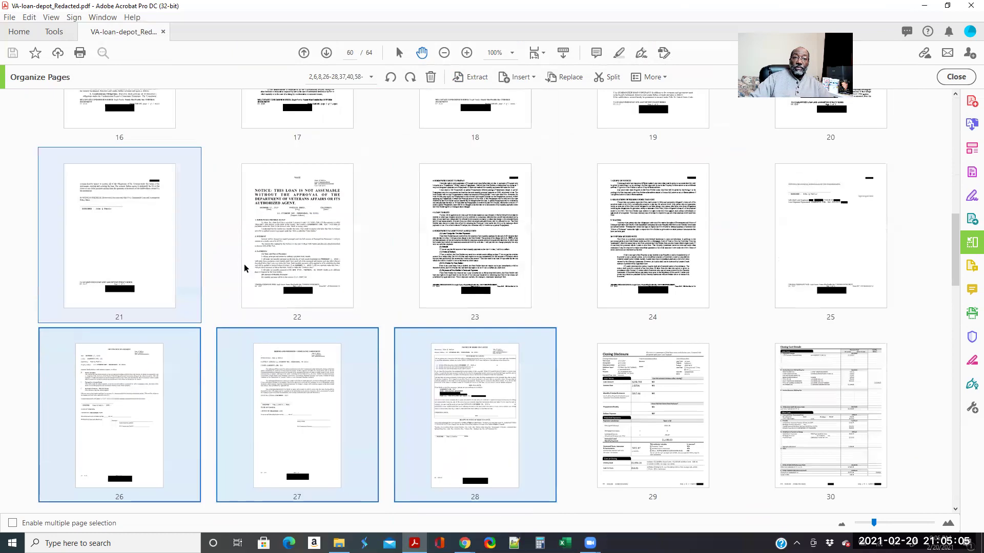
scroll(343, 275, up, 3)
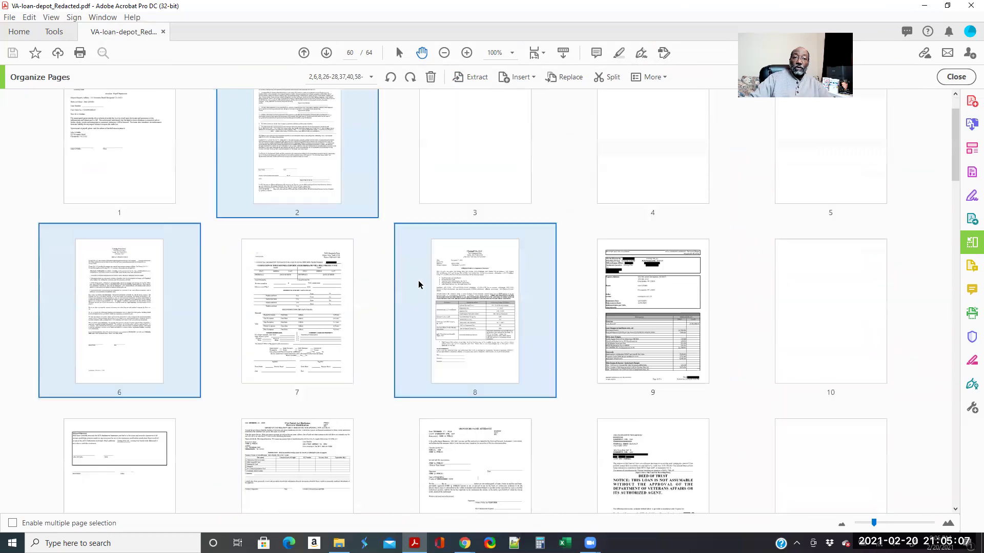
scroll(299, 218, up, 1)
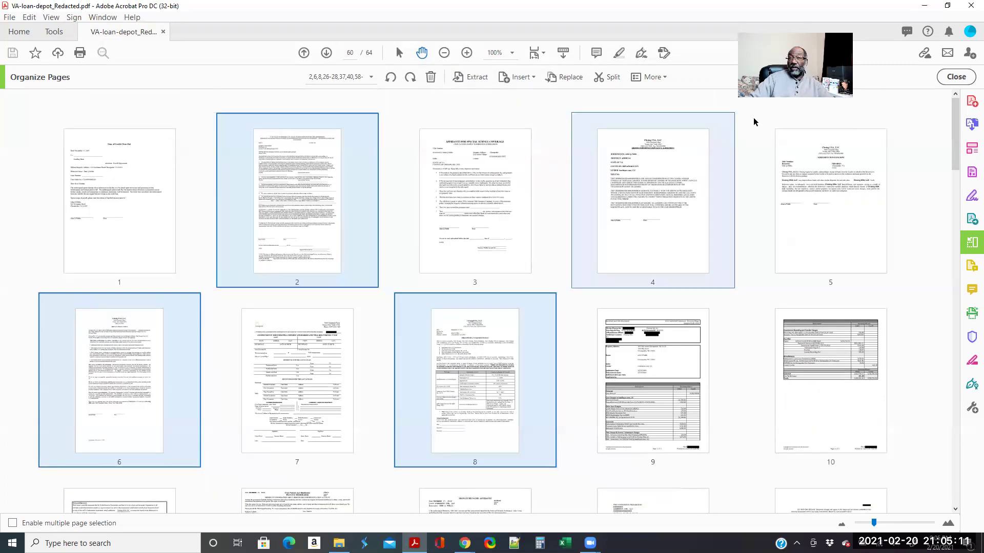
- Extract the selected pages as separate files into a newly created folder named 'legal'
click(473, 78)
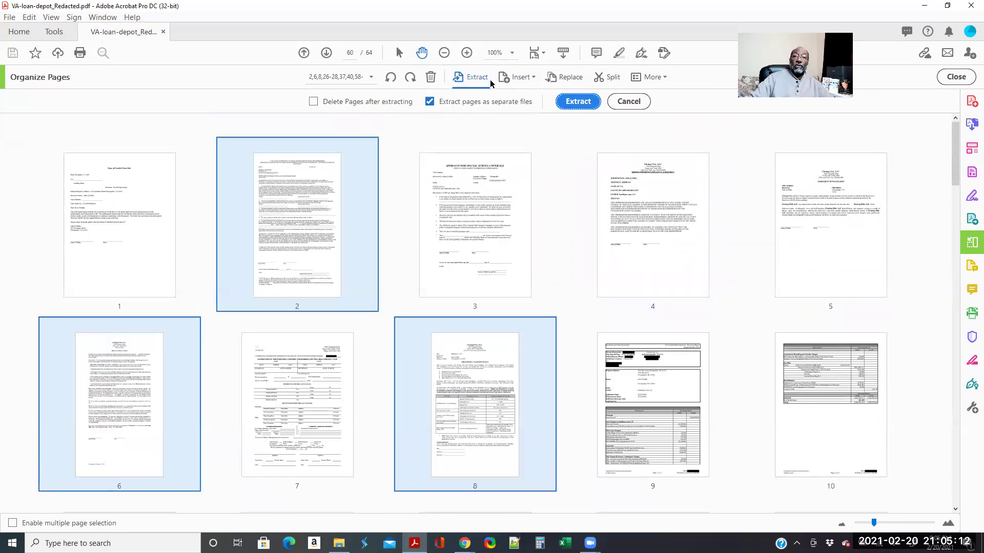
click(578, 101)
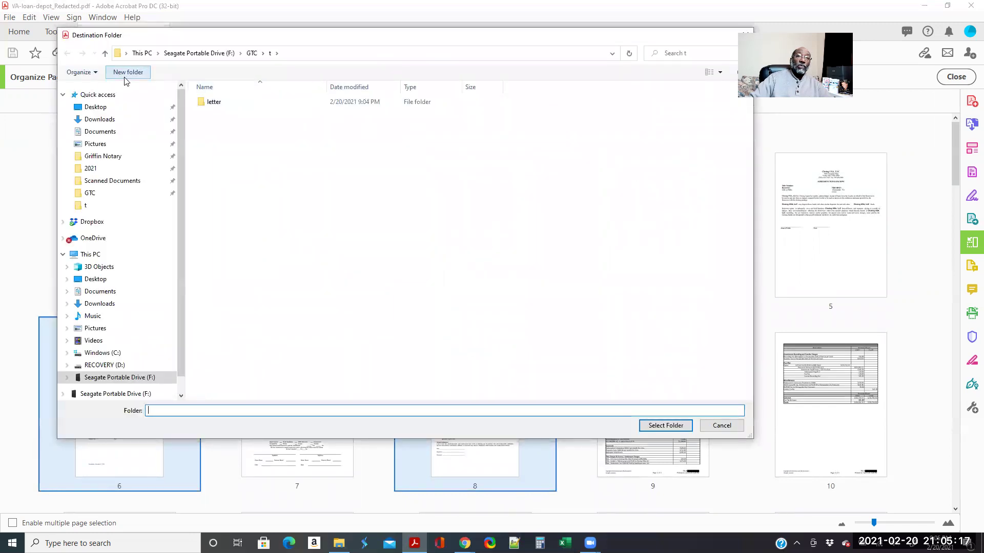
click(128, 72)
key(BackSpace)
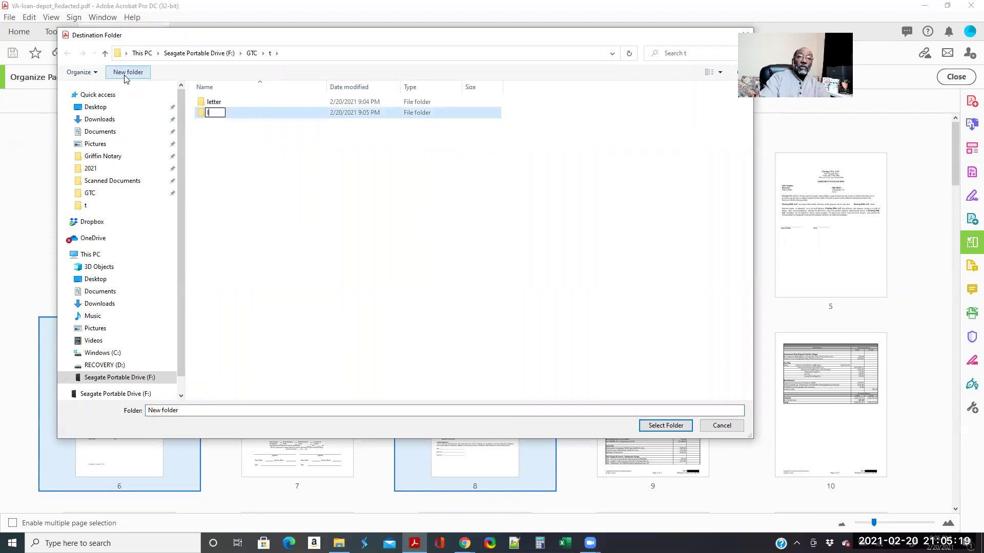
text(leag)
key(BackSpace)
key(BackSpace)
key(BackSpace)
text(egal)
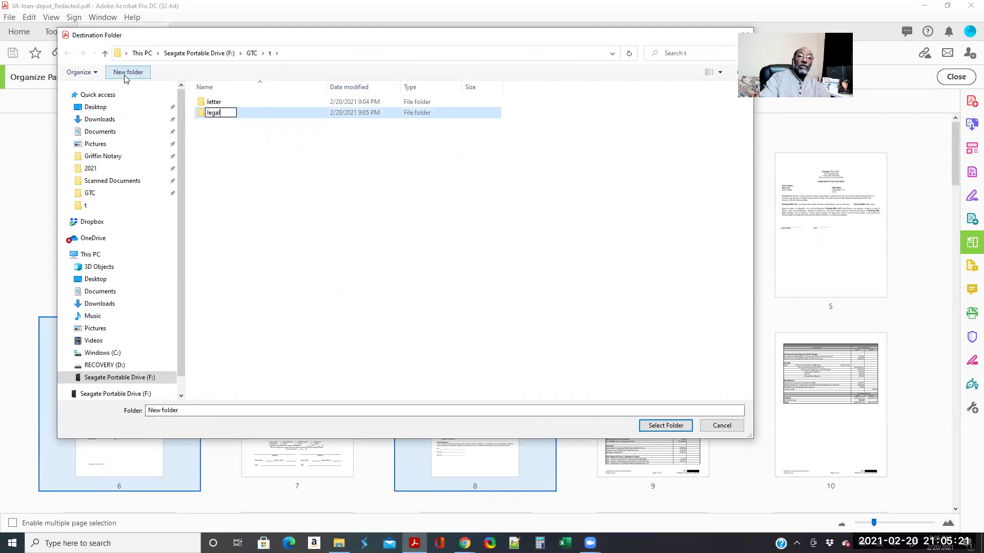
key(Return)
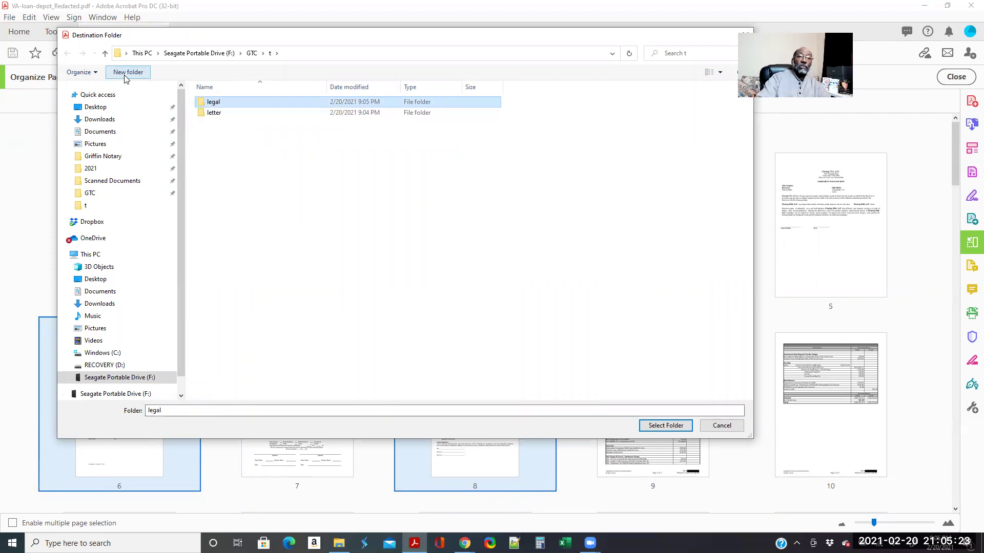
click(655, 425)
scroll(654, 429, down, 1)
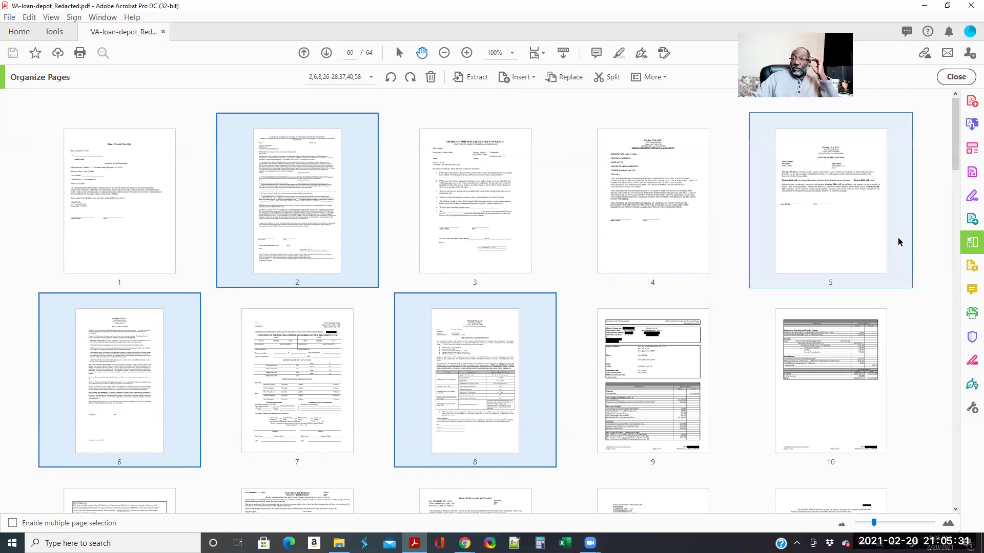
- Open the legal folder in File Explorer and preview the first extracted PDF
key(alt+Tab)
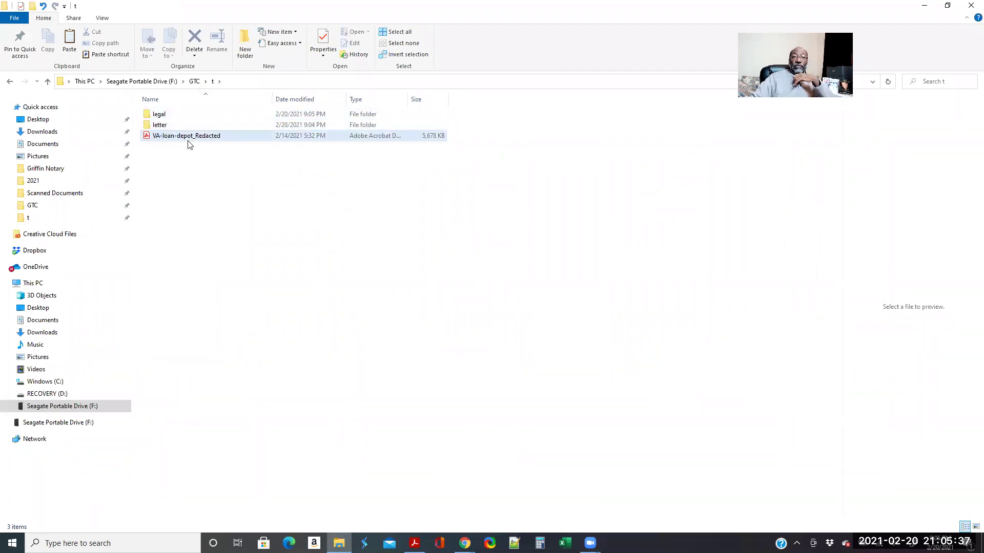
double_click(159, 115)
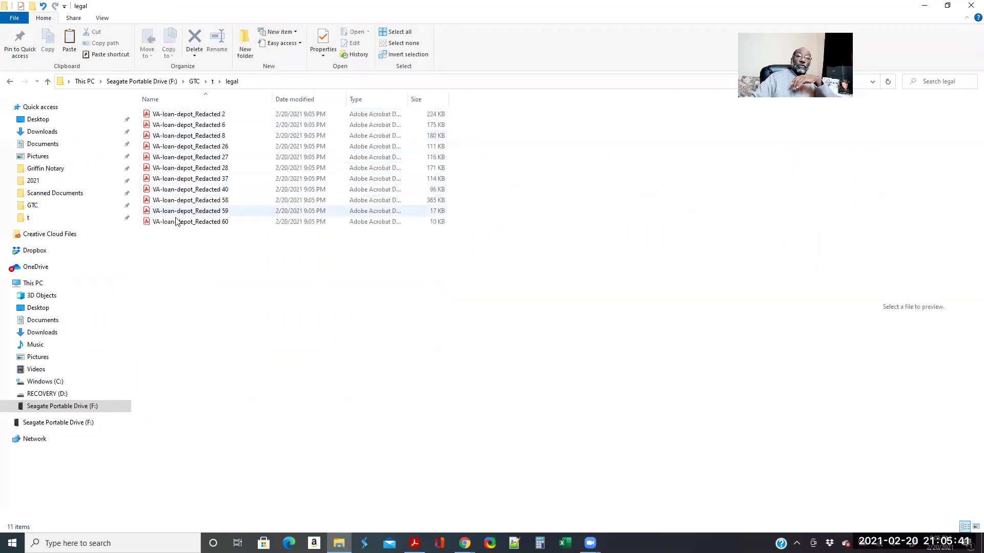
click(190, 116)
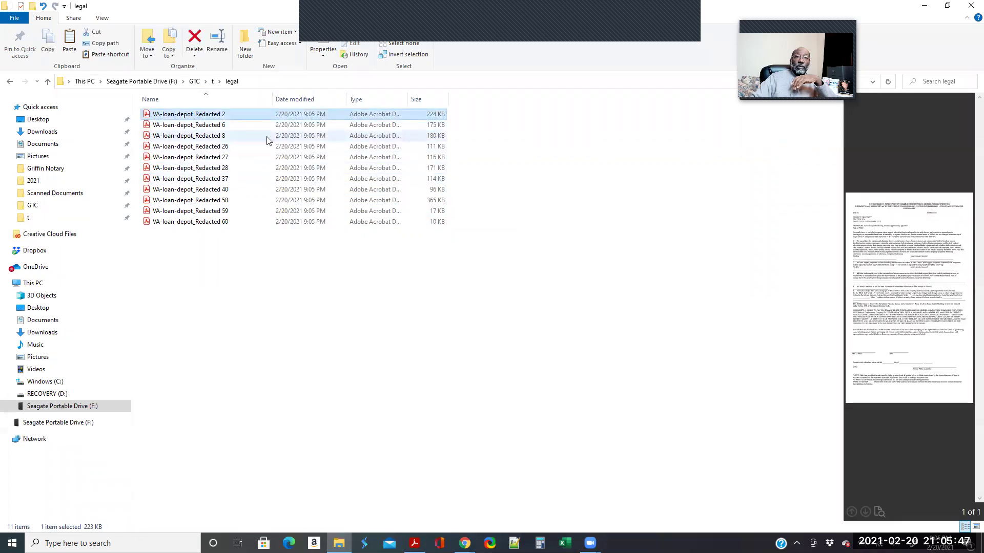
- Open the letter folder, preview the VA-loan-depot_Redacted 3 file, then minimize File Explorer
click(212, 81)
click(174, 125)
double_click(173, 126)
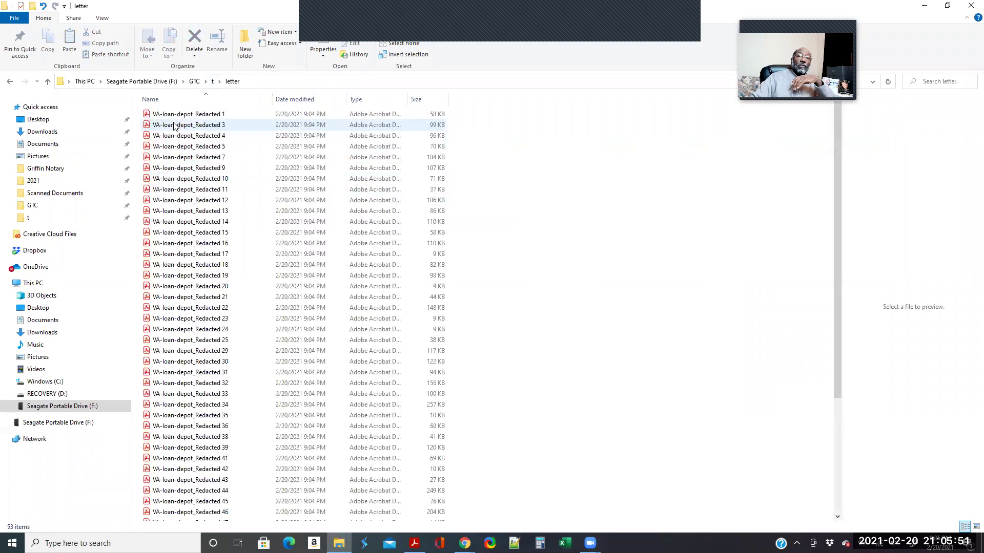
click(194, 127)
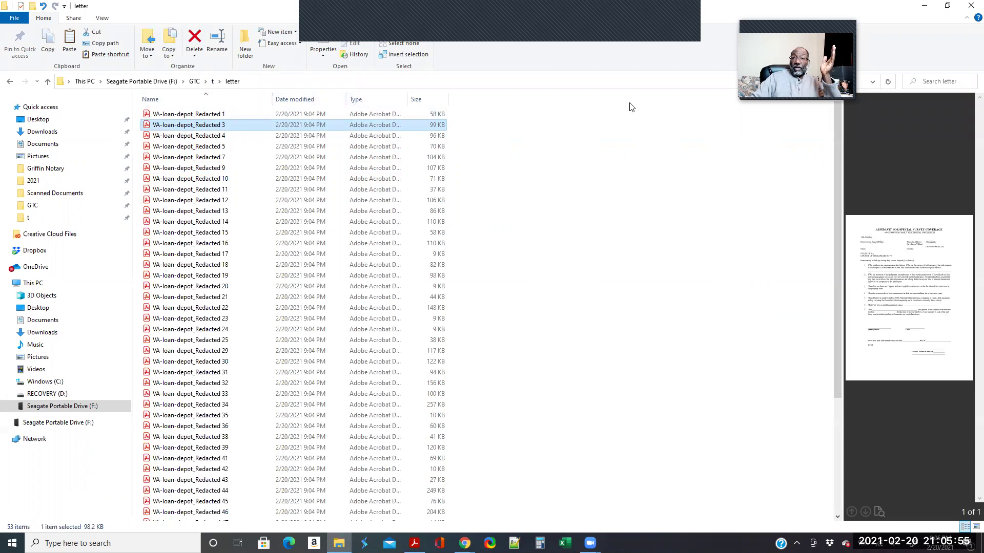
click(923, 5)
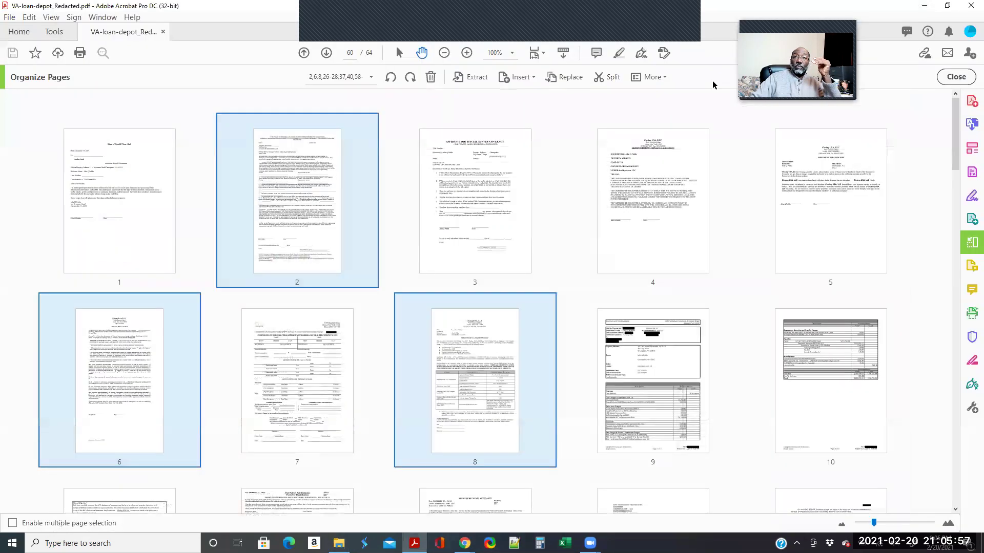
- Leave Organize Pages and start adding files in the Combine Files tool
click(959, 77)
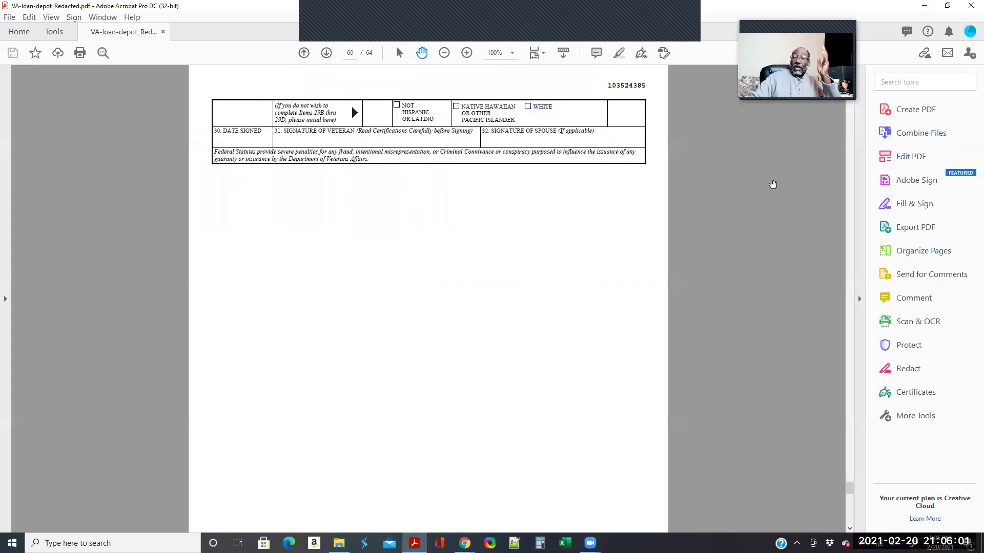
click(922, 134)
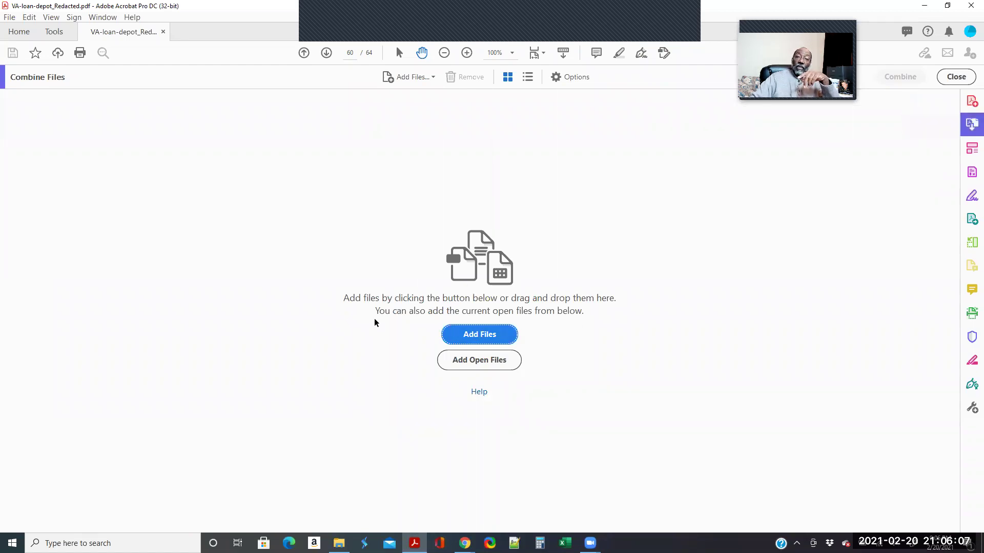
click(469, 339)
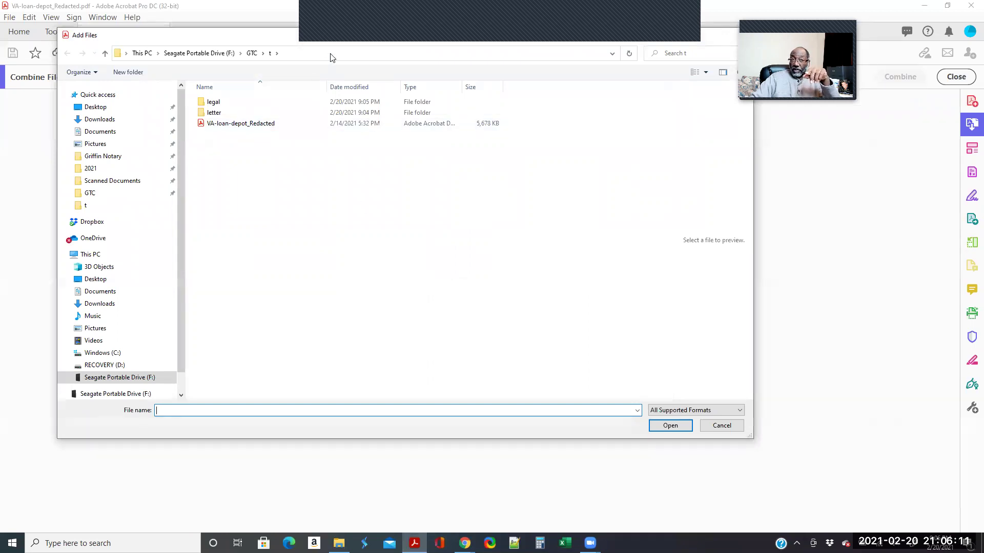
- Add all 11 PDFs from the legal folder to the combine list
double_click(212, 102)
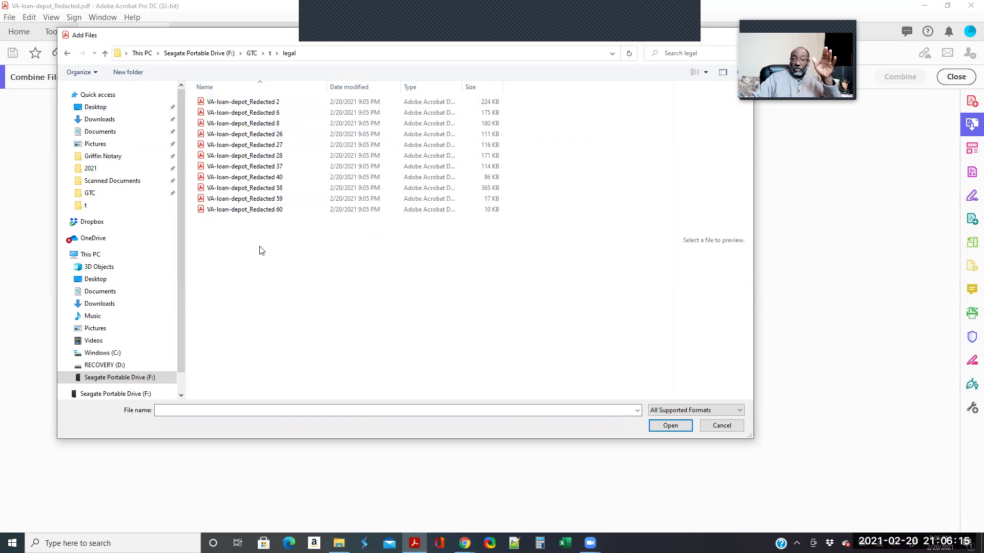
key(ctrl+a)
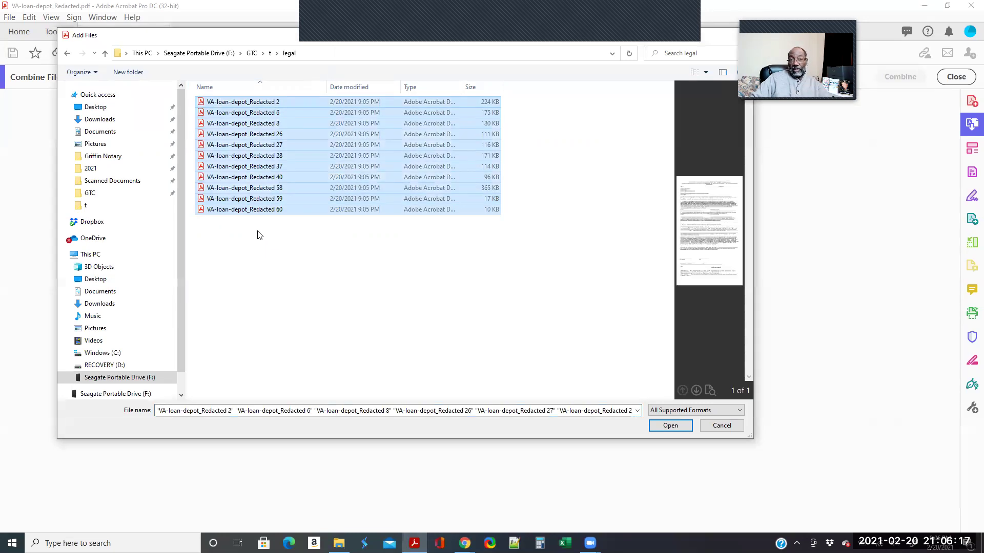
click(670, 425)
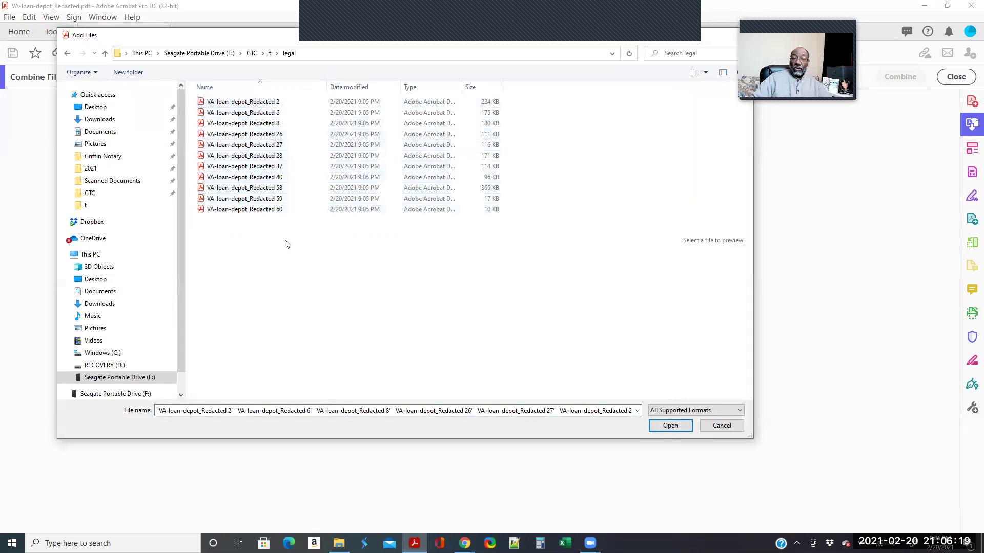
drag(254, 210, 263, 105)
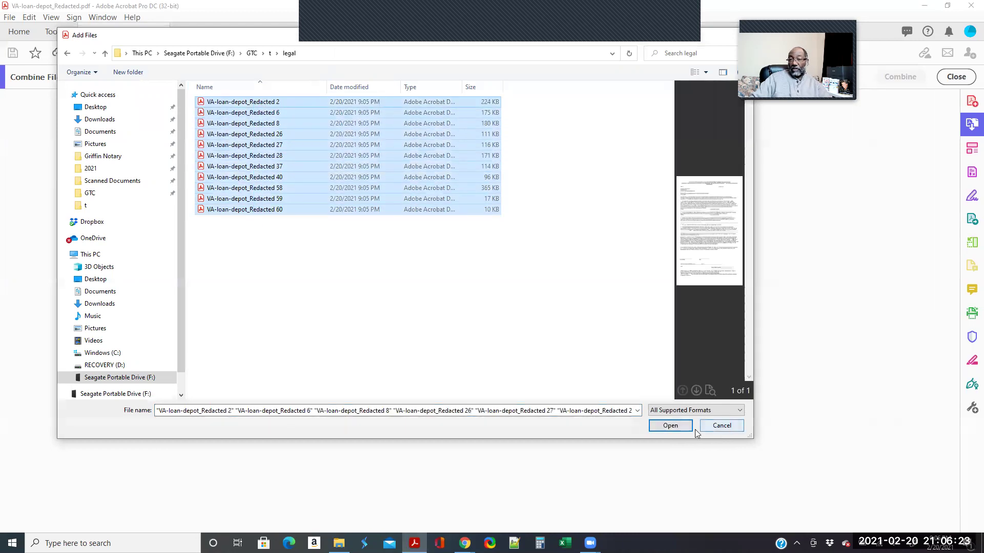
click(670, 426)
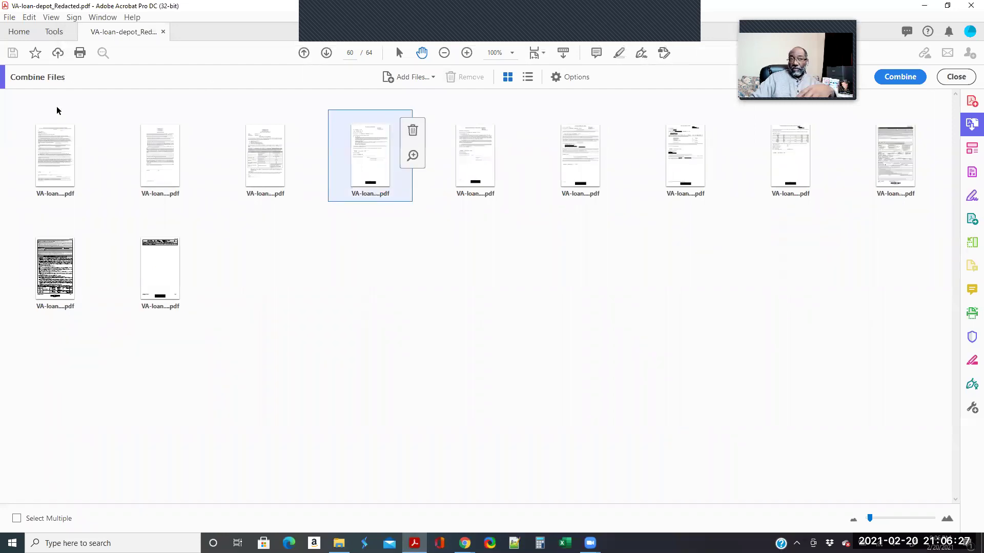
click(53, 149)
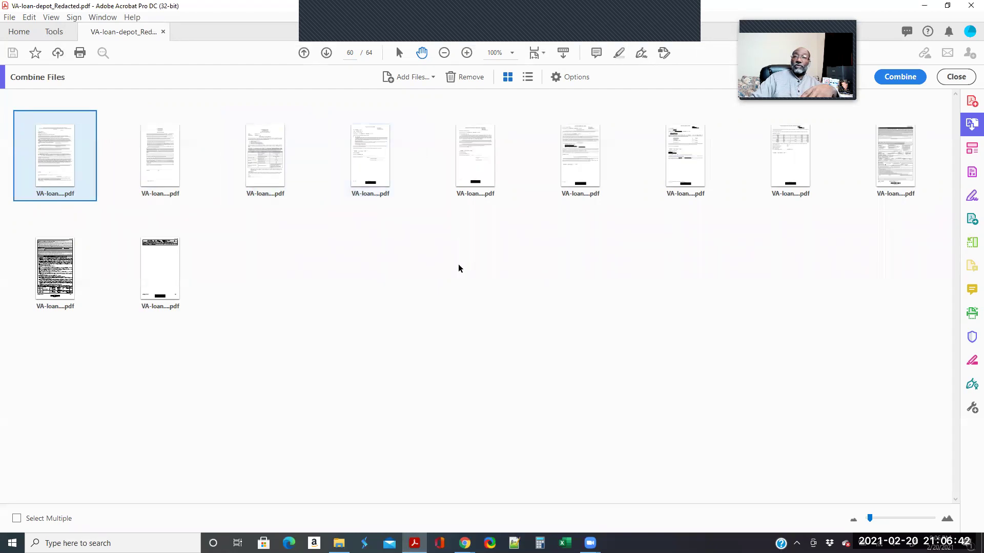
- Combine the 11 listed legal PDFs into the new Binder5.pdf
click(901, 79)
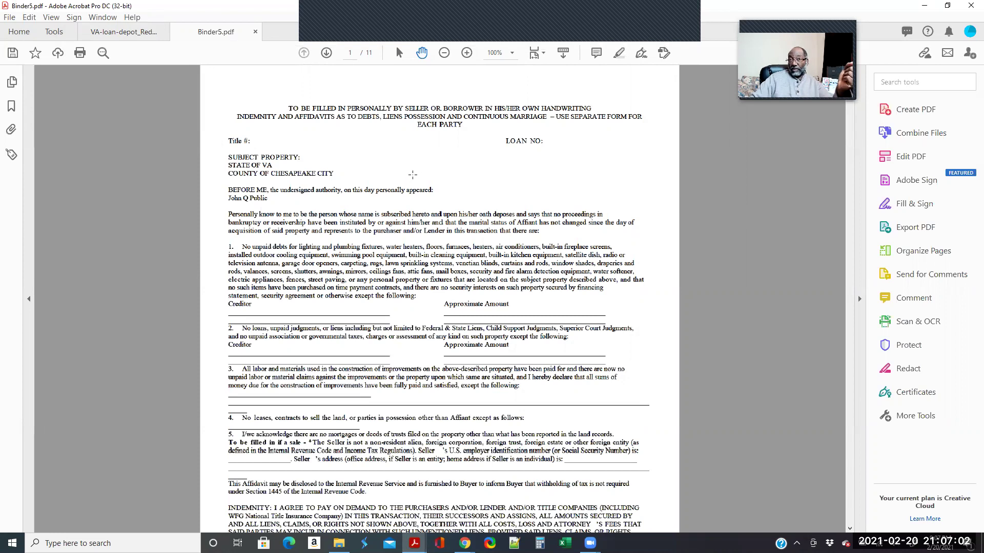
- Print Binder5 with paper chosen by PDF page size, after trying Legal and Letter in Page Setup
click(81, 53)
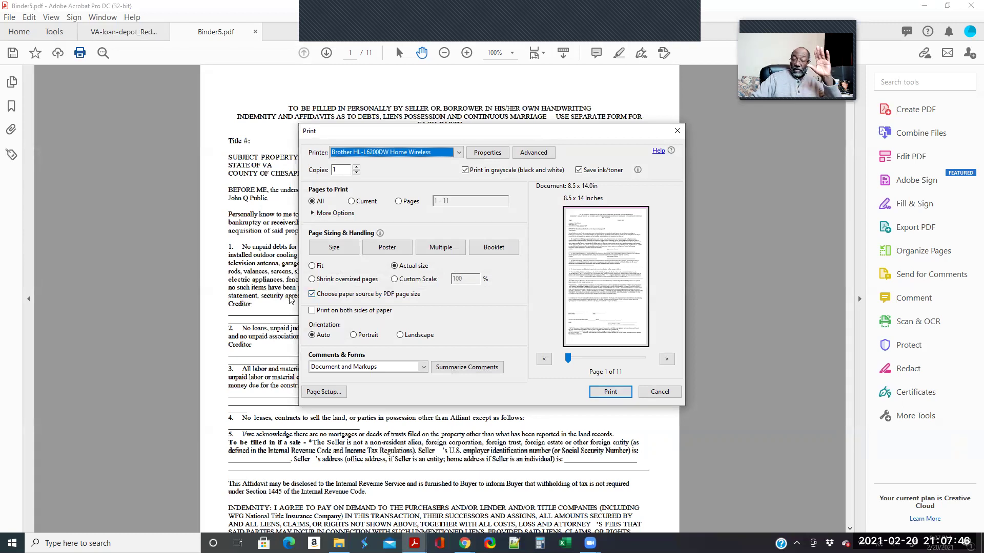
click(312, 294)
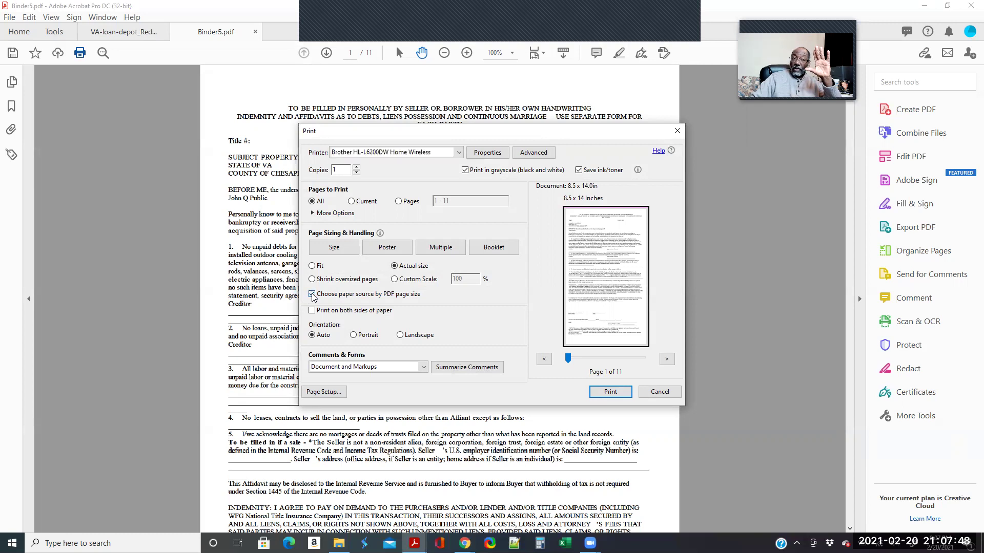
click(325, 393)
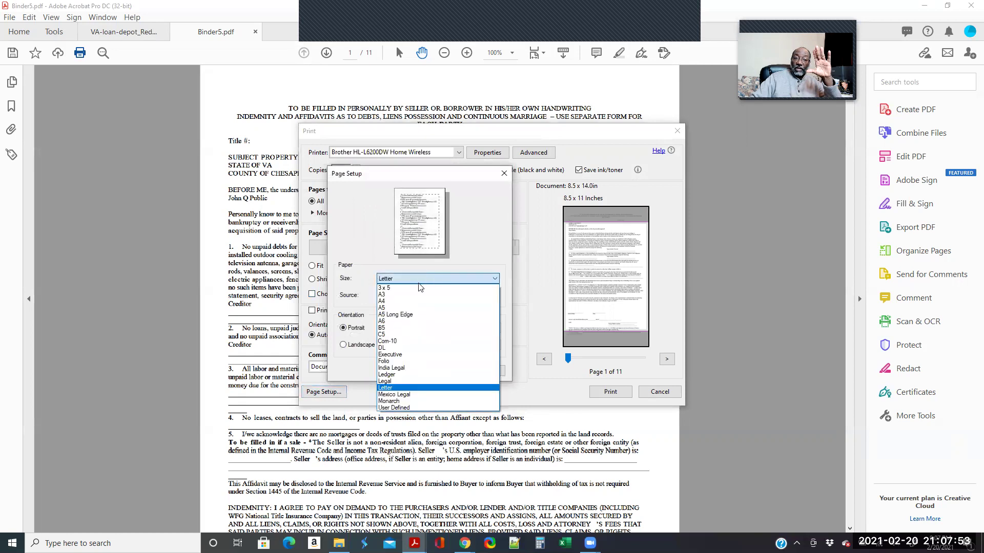
click(389, 382)
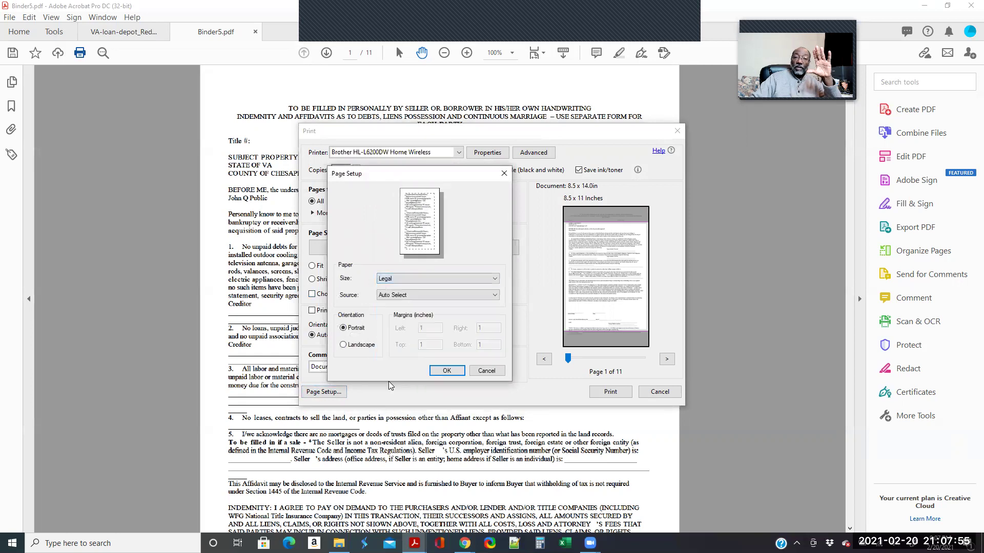
click(448, 371)
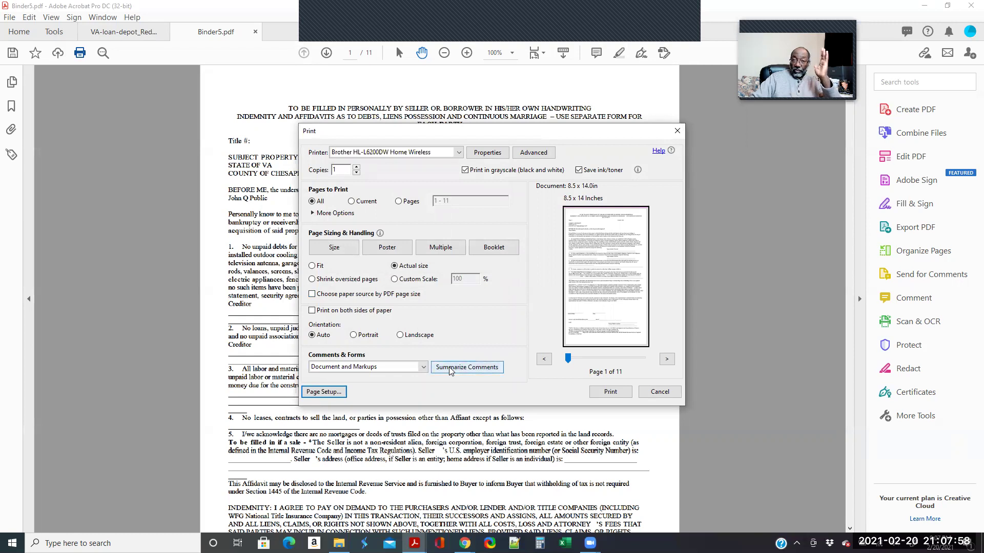
click(342, 389)
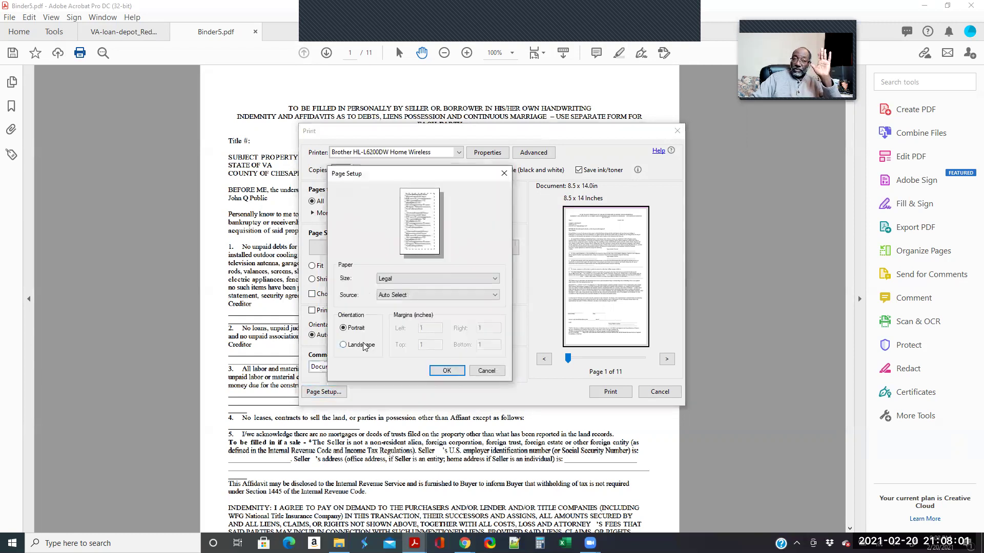
click(398, 279)
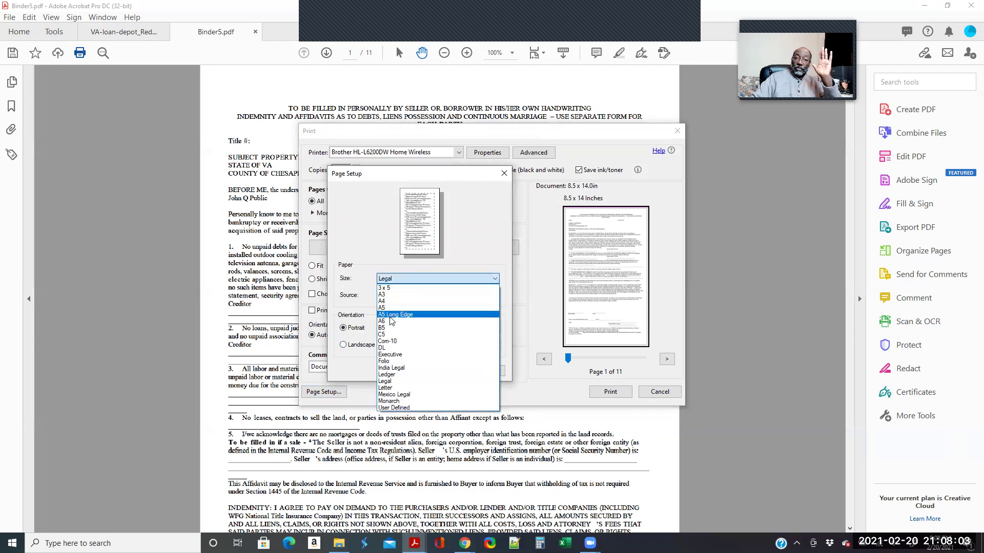
click(395, 388)
click(445, 371)
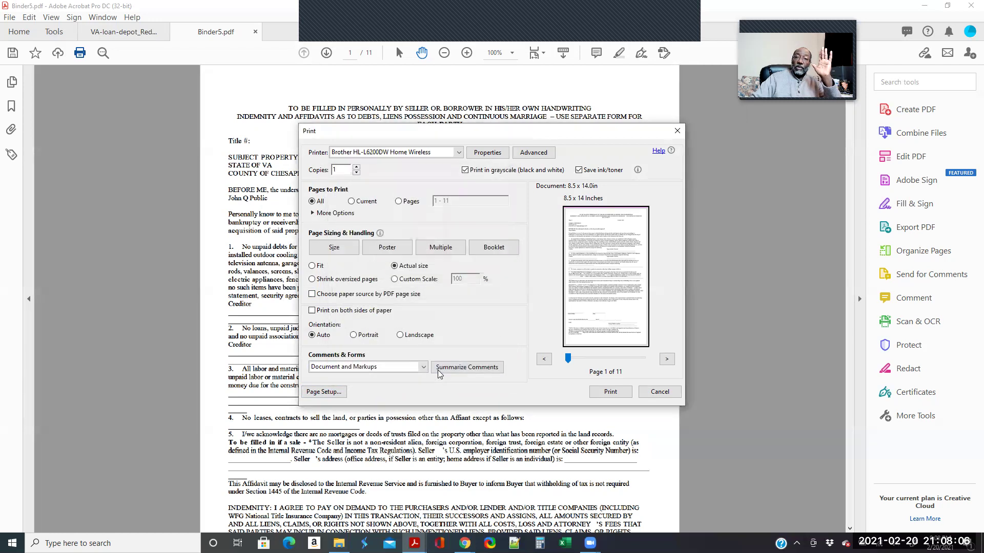
click(311, 295)
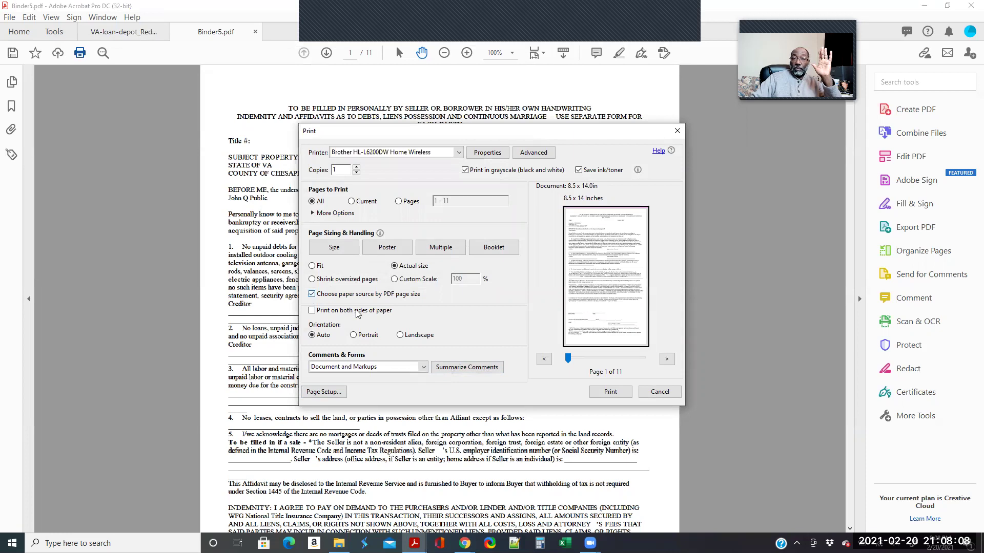
click(602, 394)
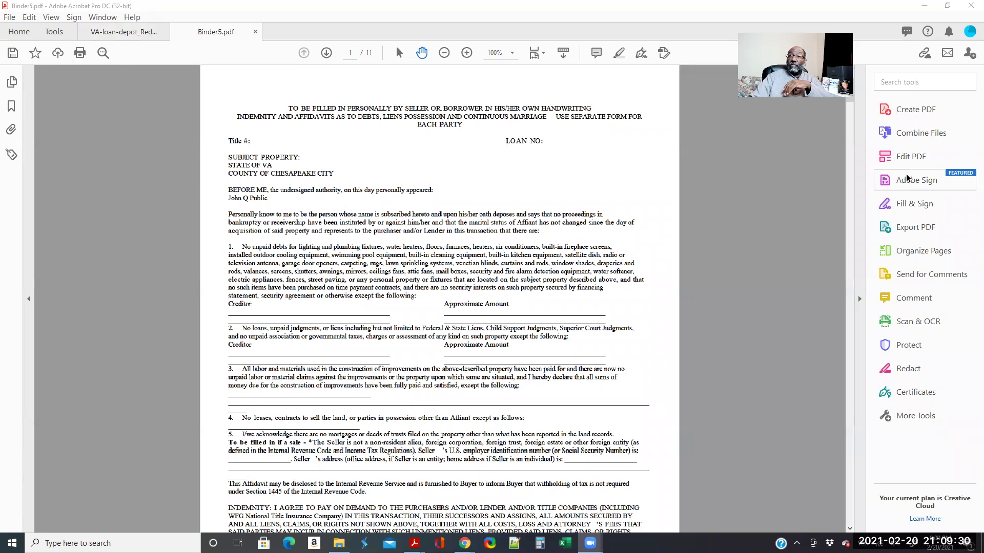
- Add every PDF from the letter folder to the Combine Files list
click(907, 137)
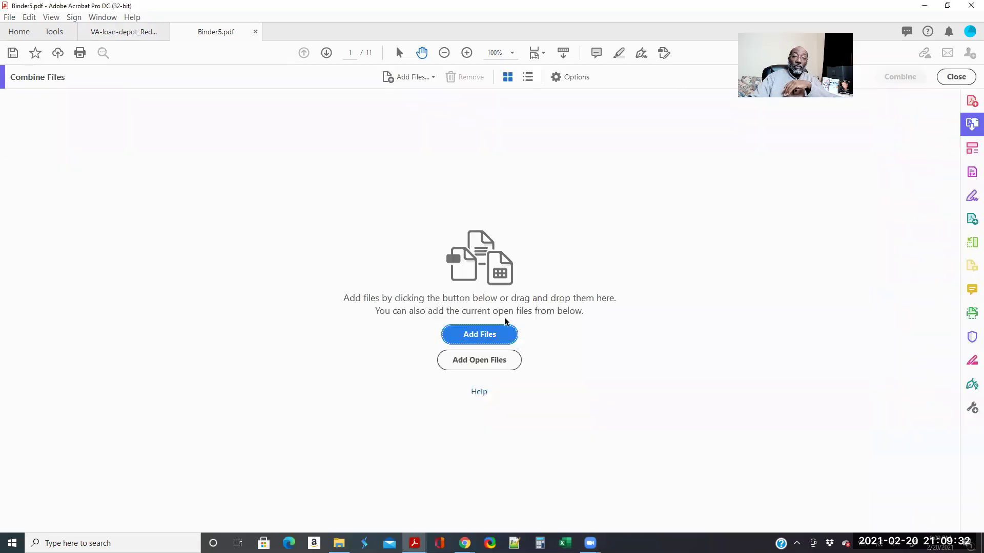
click(512, 334)
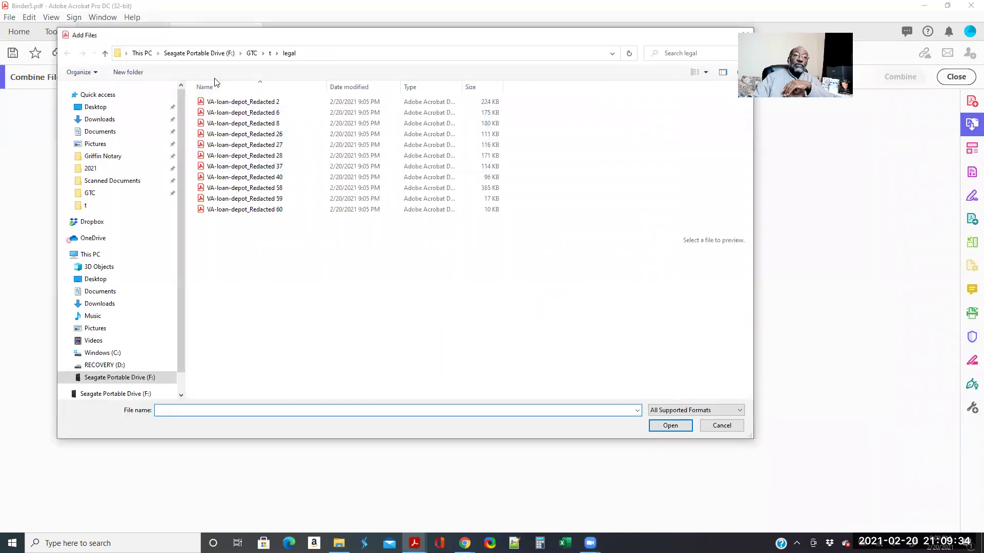
click(270, 53)
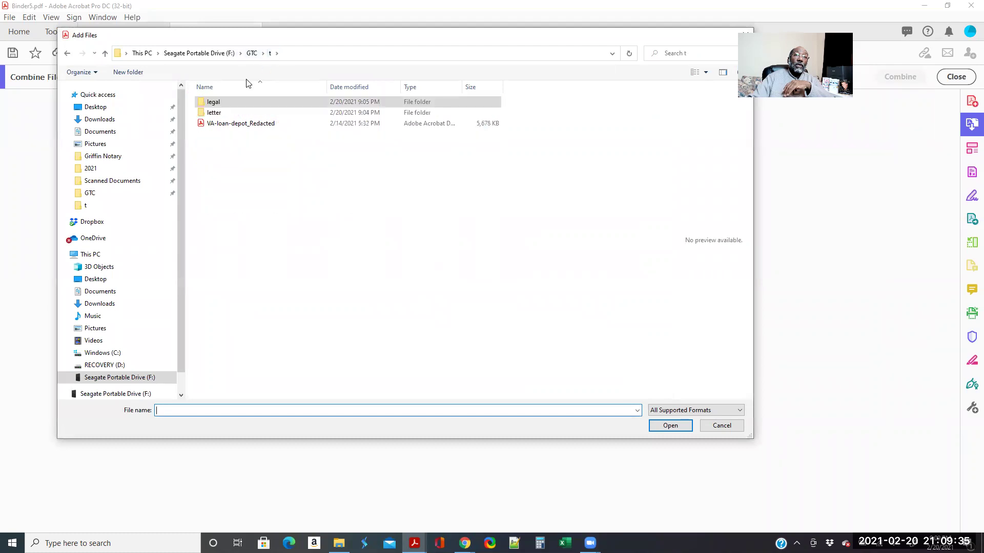
click(219, 115)
double_click(218, 113)
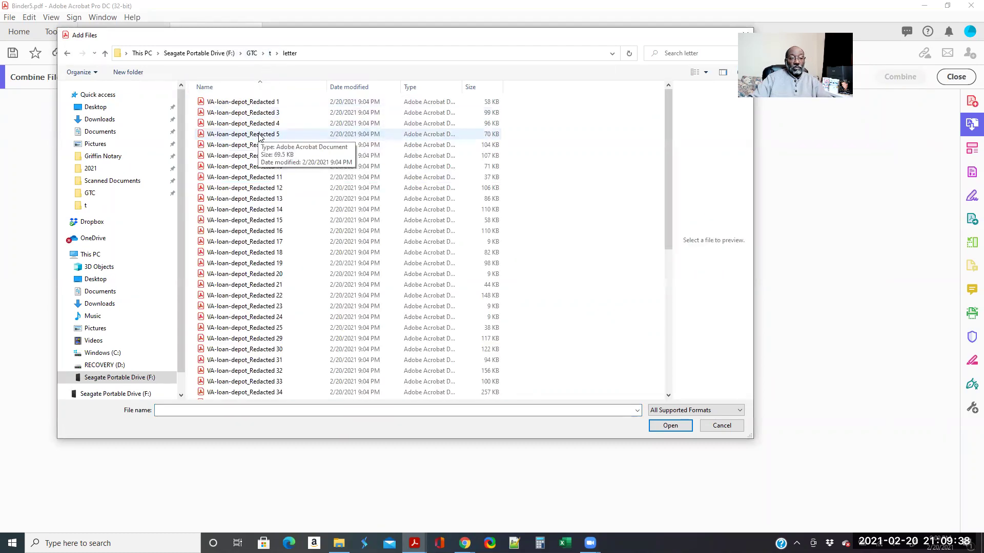
key(ctrl+a)
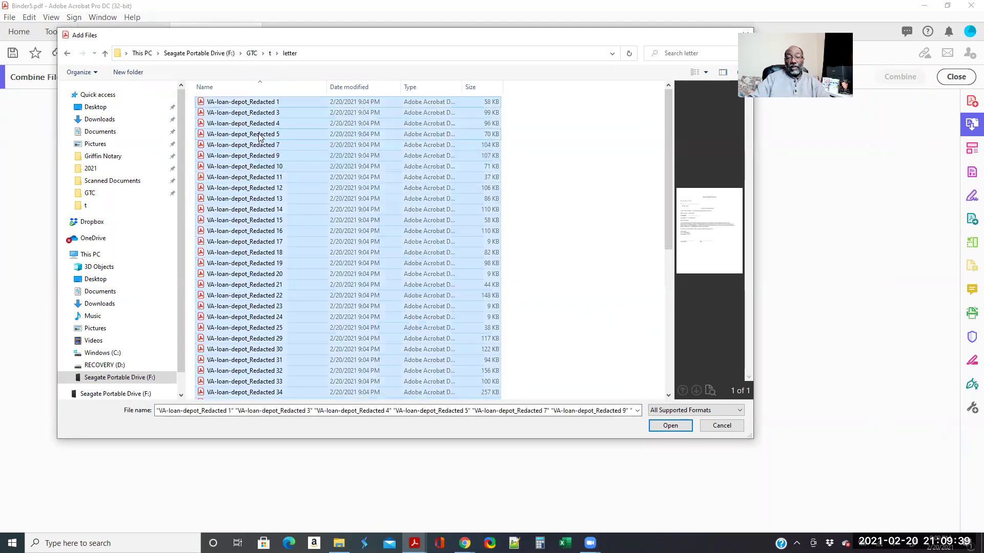
click(675, 428)
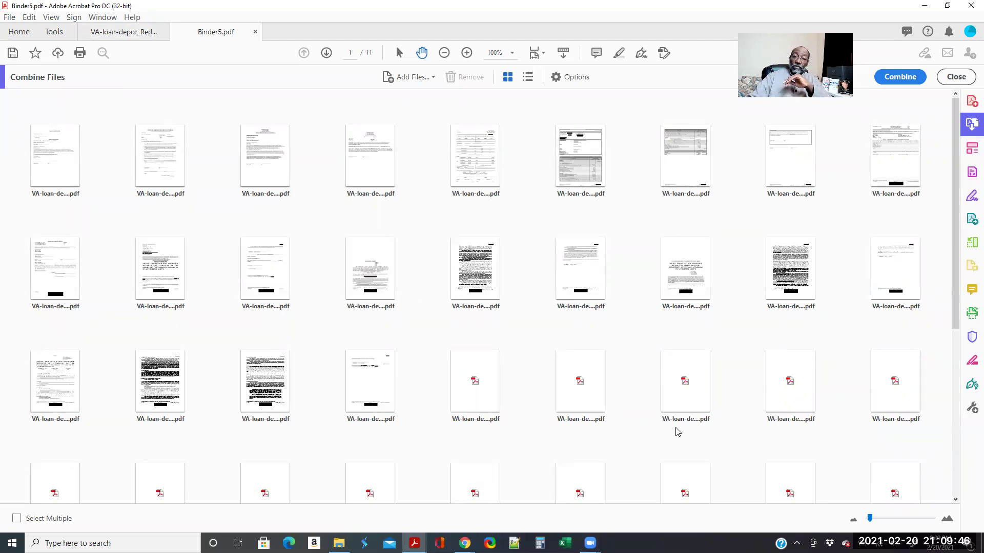
- Review the list and combine the 53 letter files into Binder6.pdf
scroll(695, 420, down, 3)
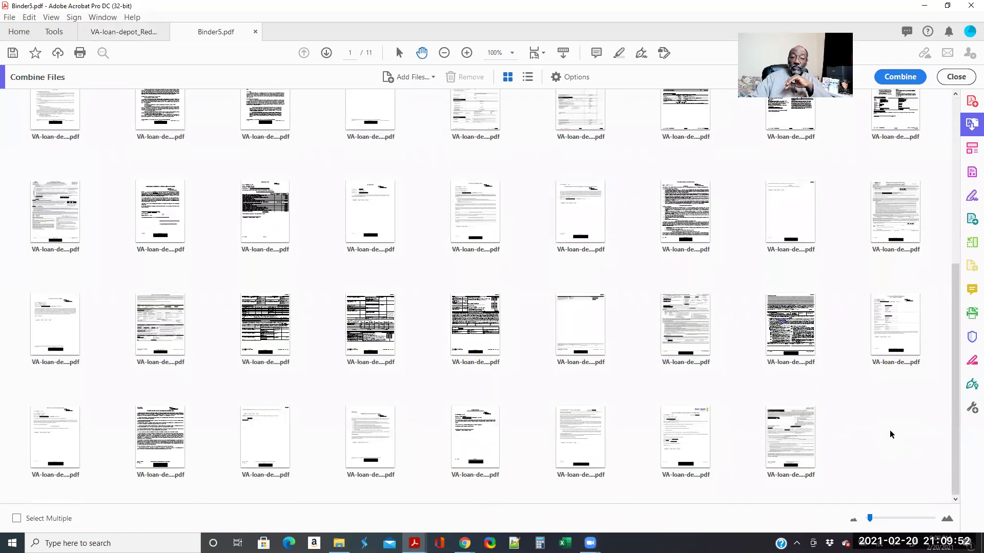
scroll(888, 428, up, 3)
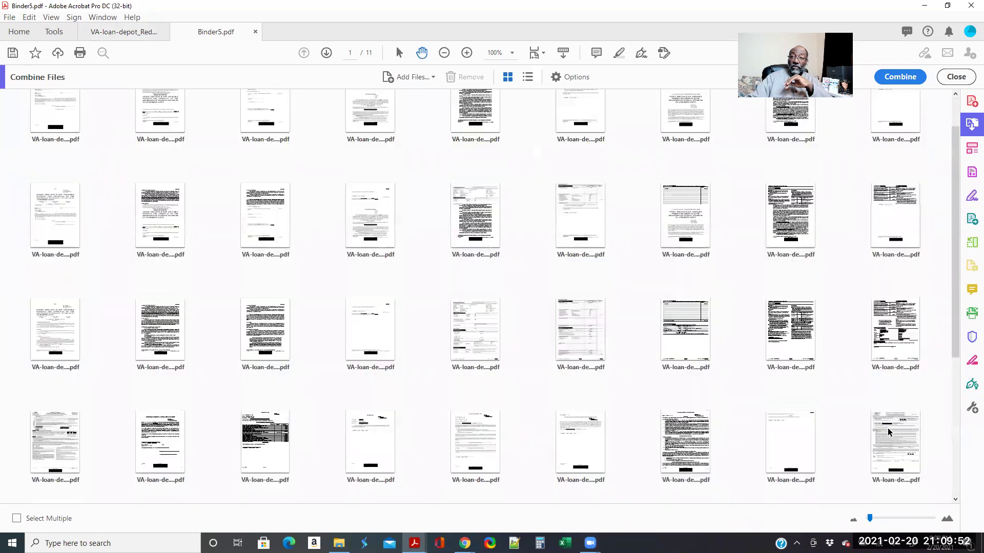
click(900, 77)
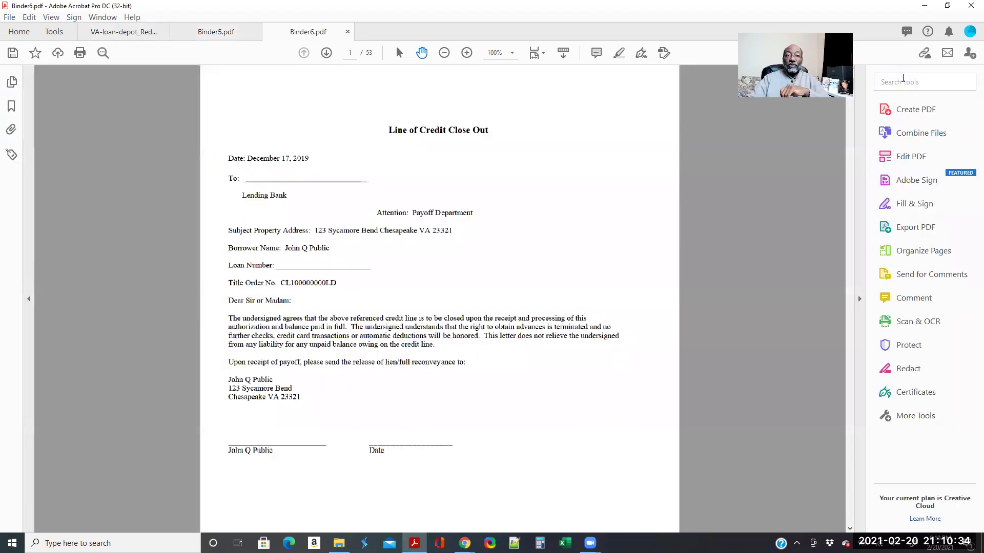
- Open the print dialog for Binder6 and browse through the print preview pages
scroll(587, 206, down, 10)
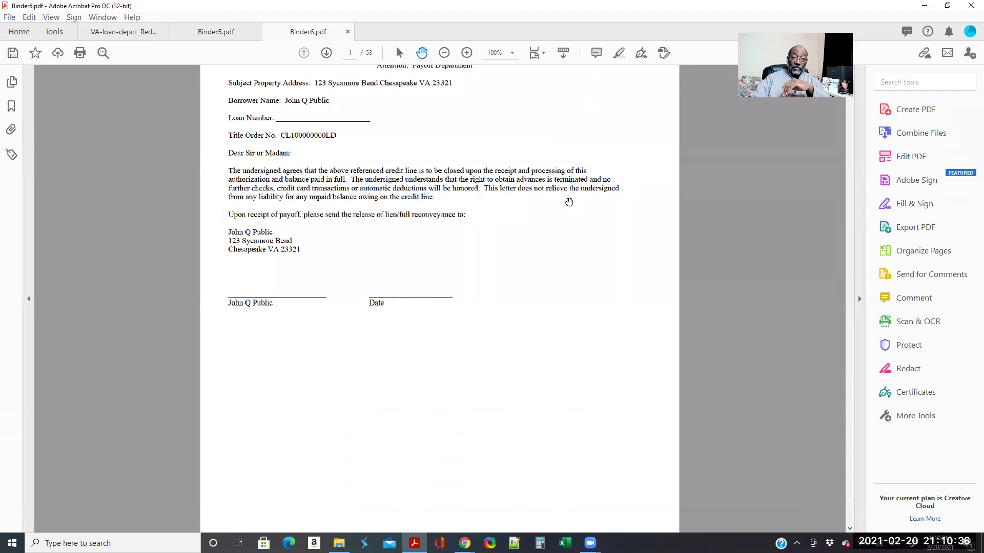
scroll(564, 204, down, 10)
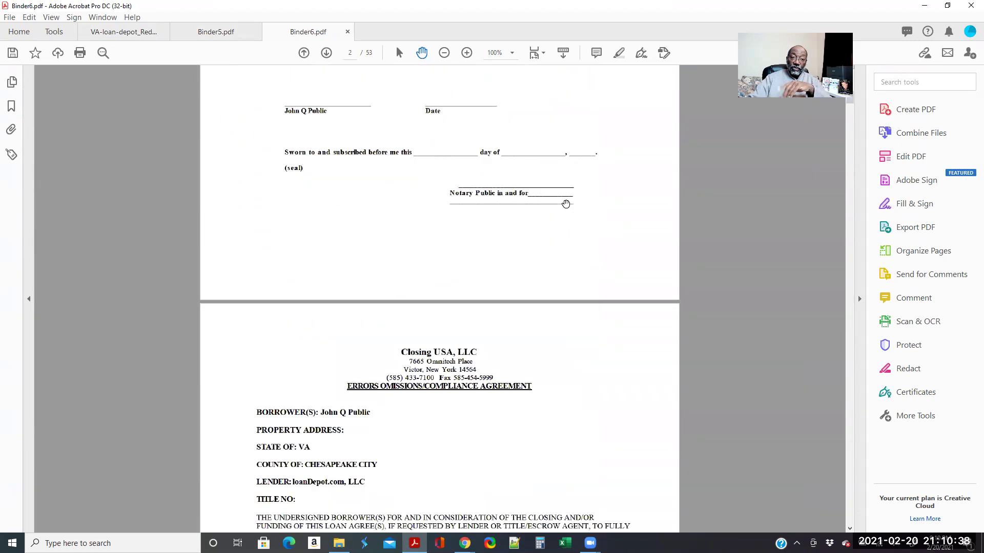
scroll(448, 164, up, 11)
scroll(375, 99, up, 4)
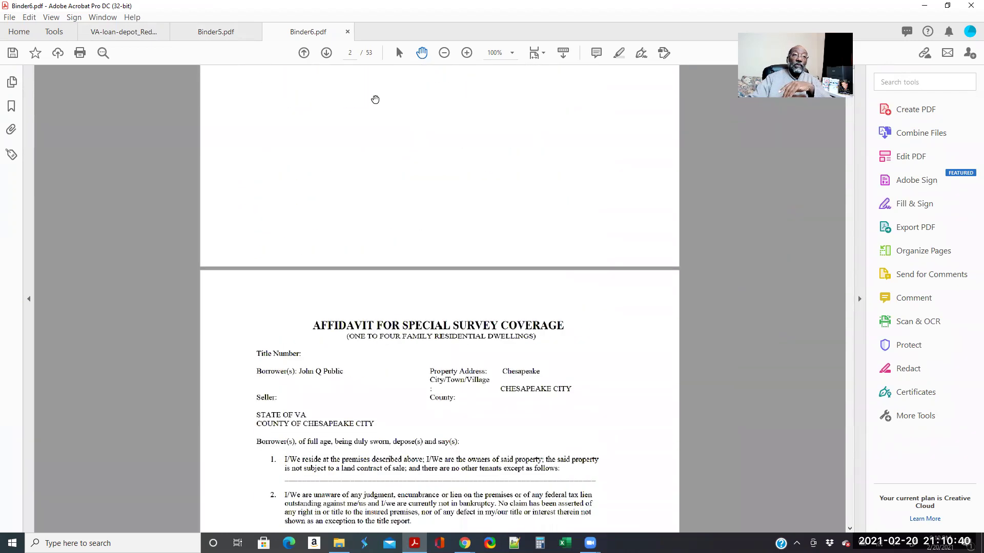
click(79, 53)
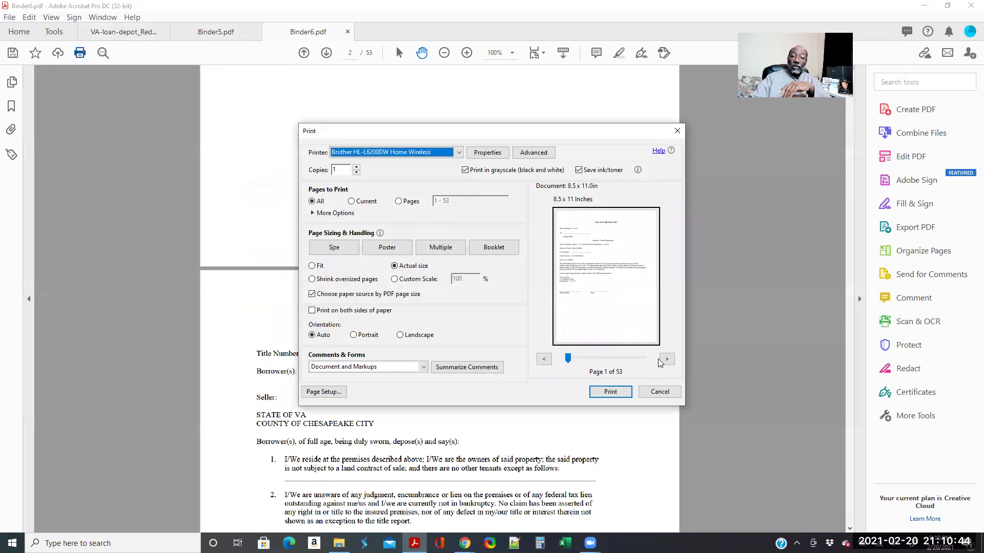
click(666, 359)
click(667, 359)
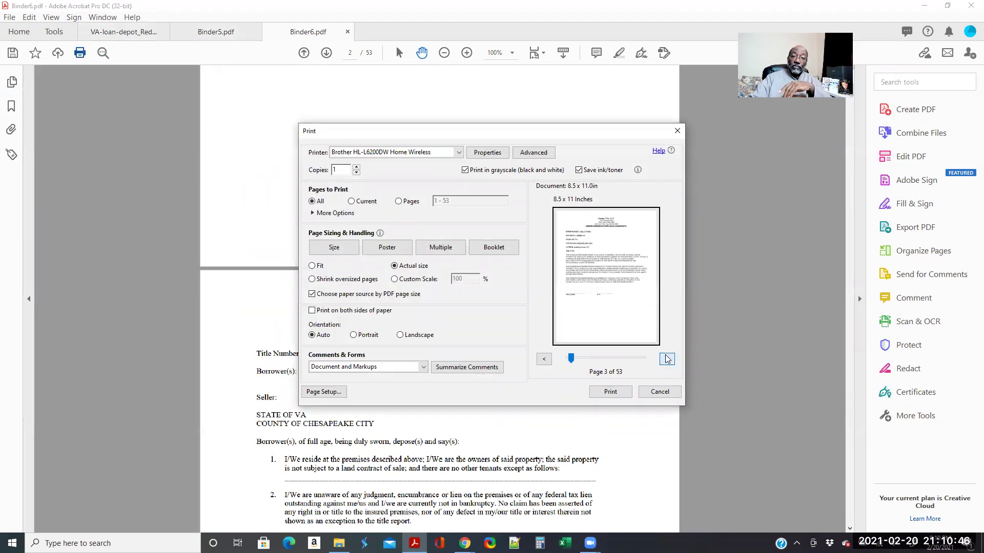
click(667, 359)
click(666, 359)
click(667, 359)
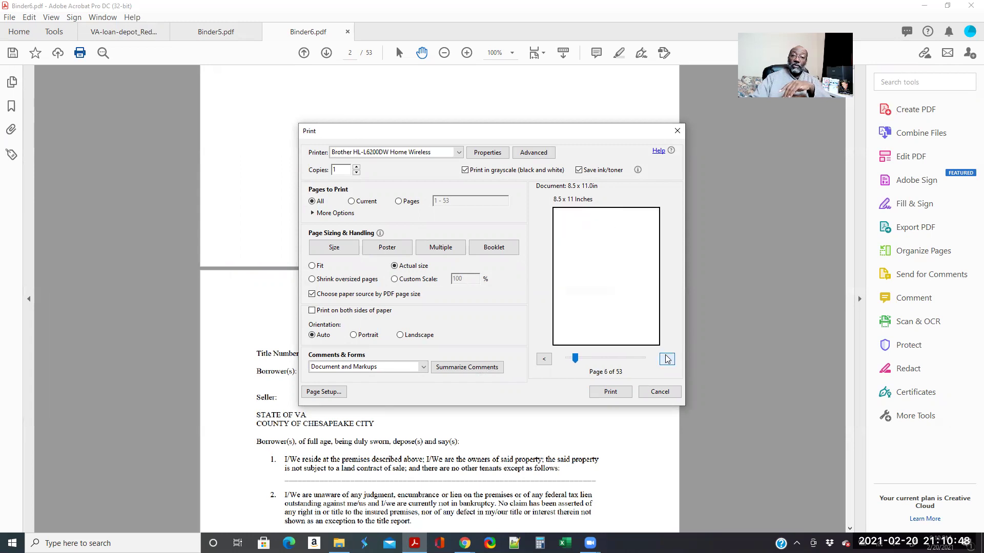
drag(574, 359, 615, 360)
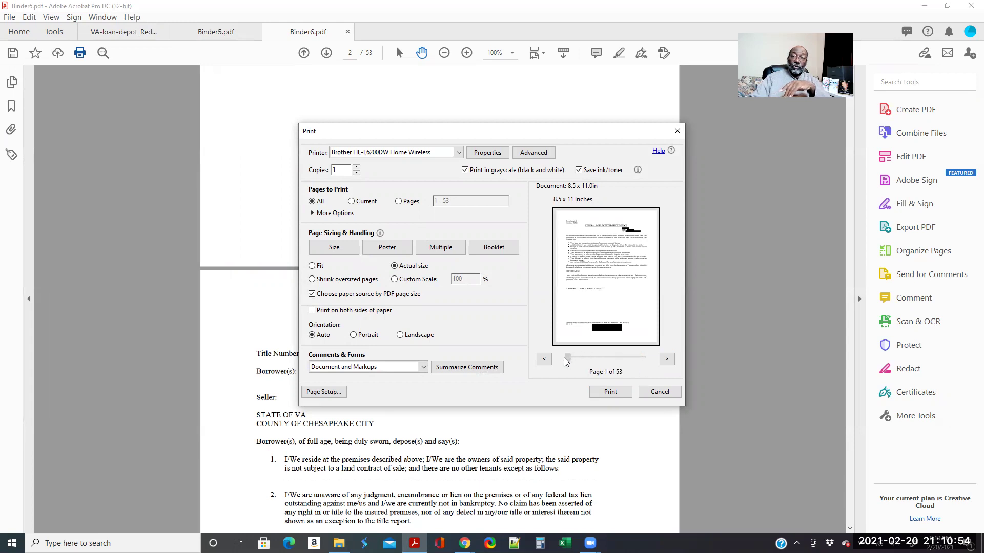
drag(566, 362, 567, 362)
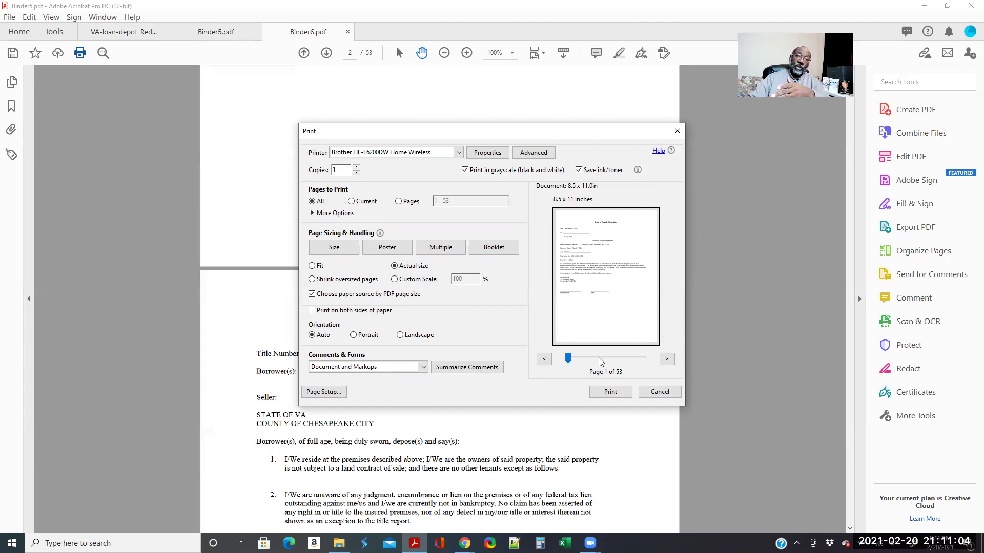
- Set the print range to page 5 only and check its preview
click(399, 202)
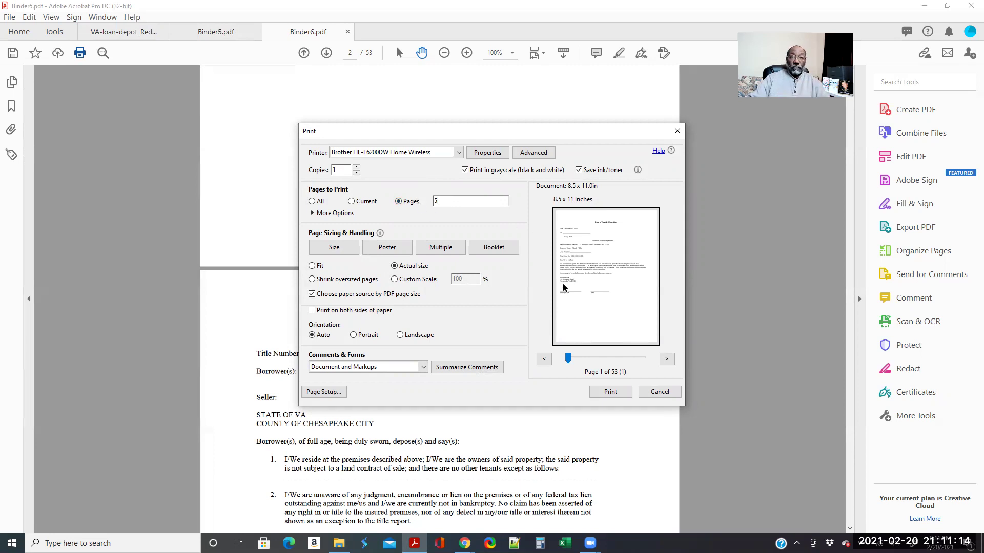
key(Tab)
click(667, 360)
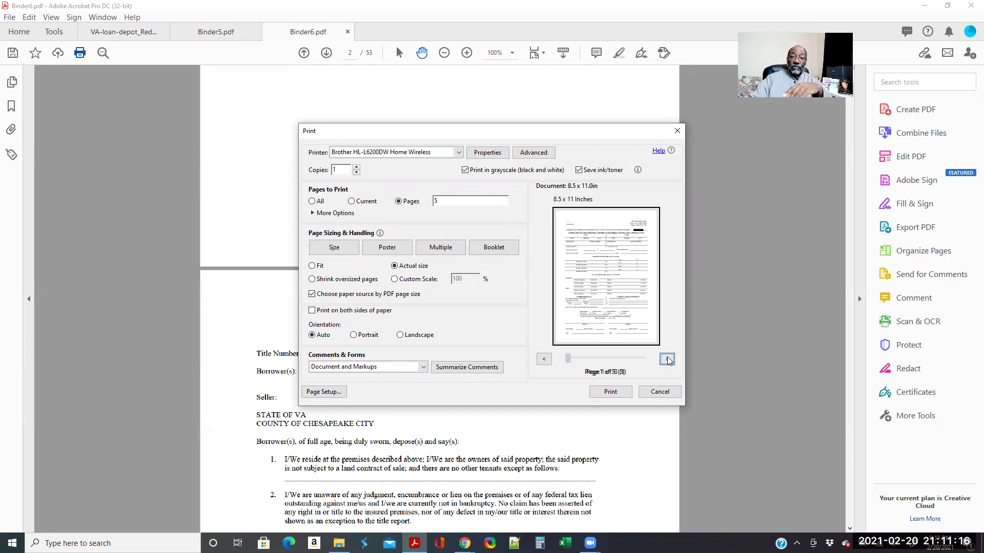
click(545, 359)
click(667, 360)
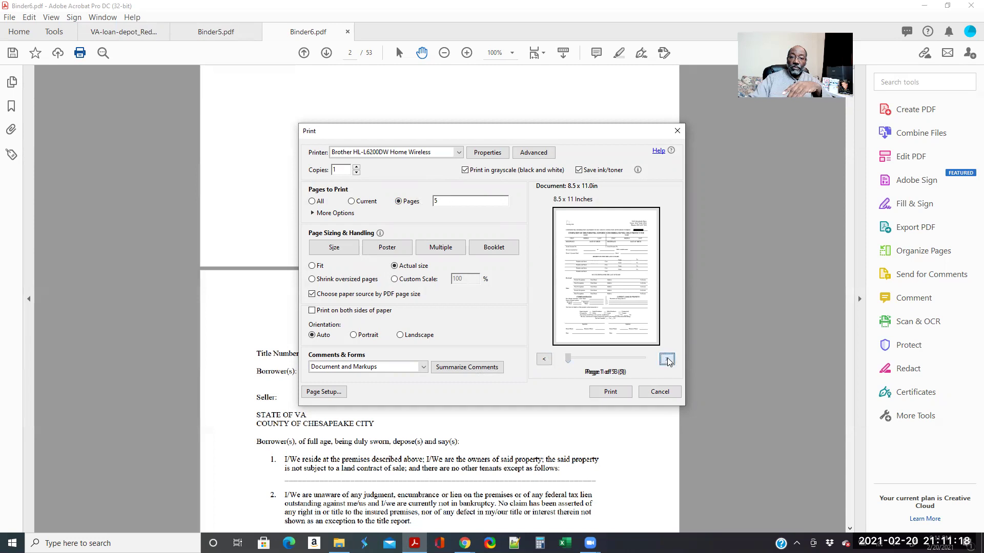
click(544, 359)
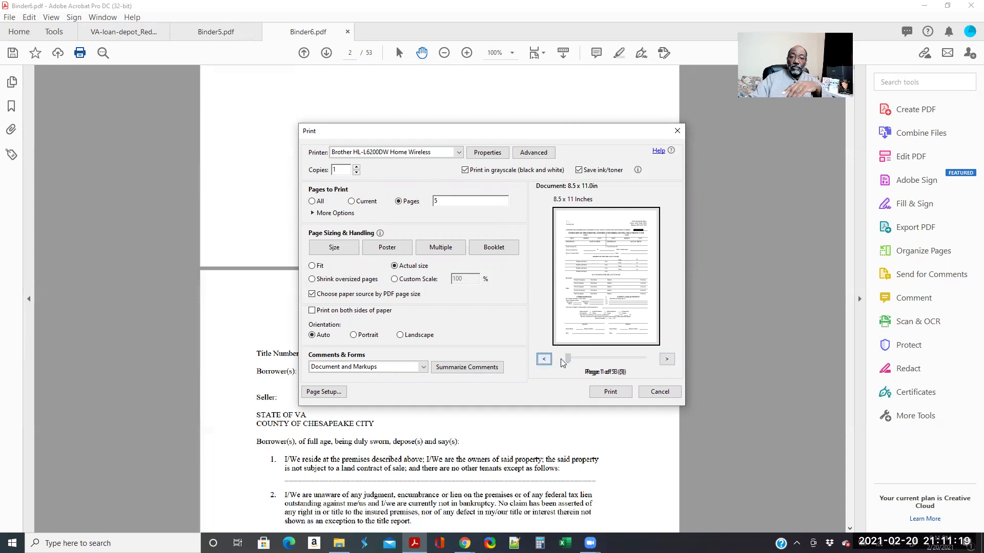
- Print page 5 of Binder6
click(610, 393)
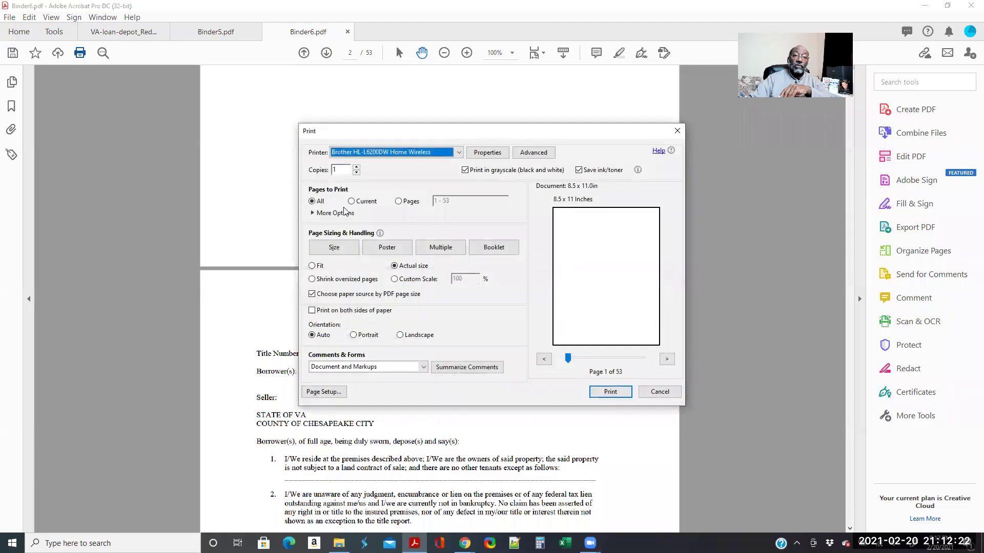
- Set Binder6's print range to pages 1-5, check the preview, and print
click(399, 201)
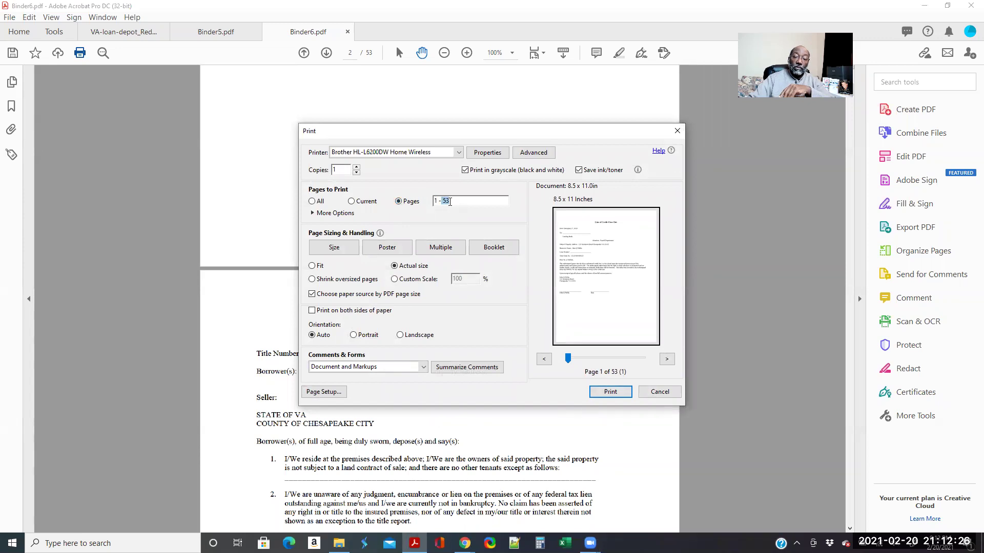
text(5)
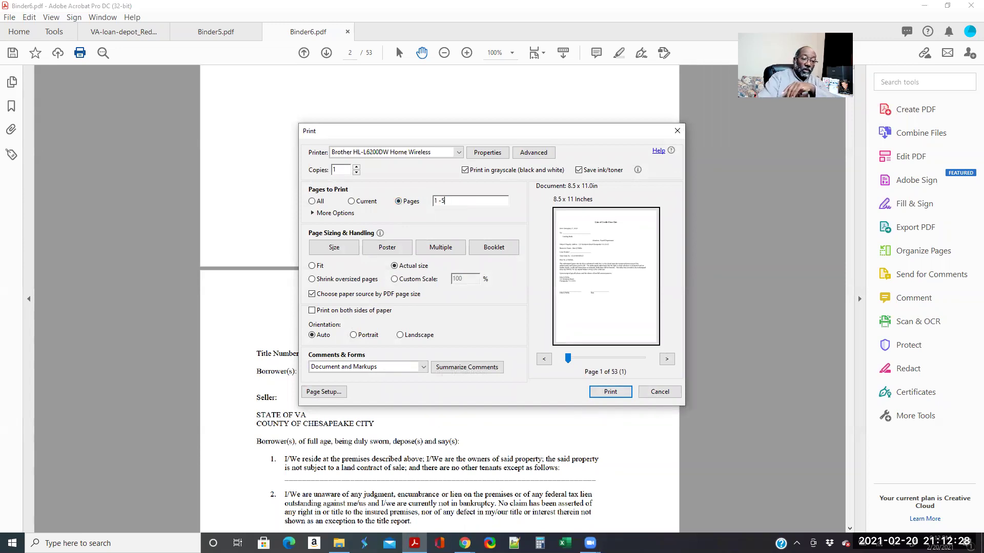
key(Tab)
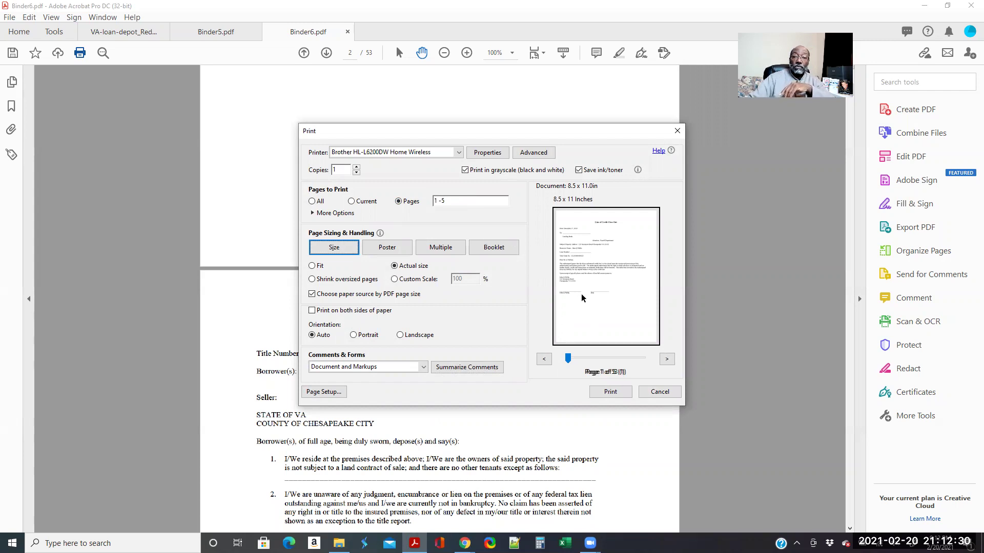
click(666, 359)
click(666, 359)
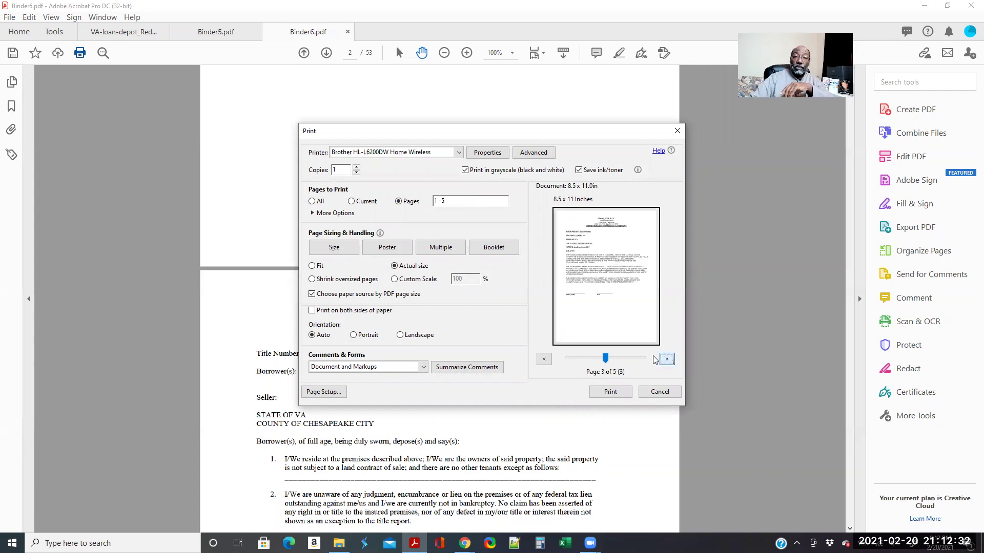
click(545, 360)
click(544, 359)
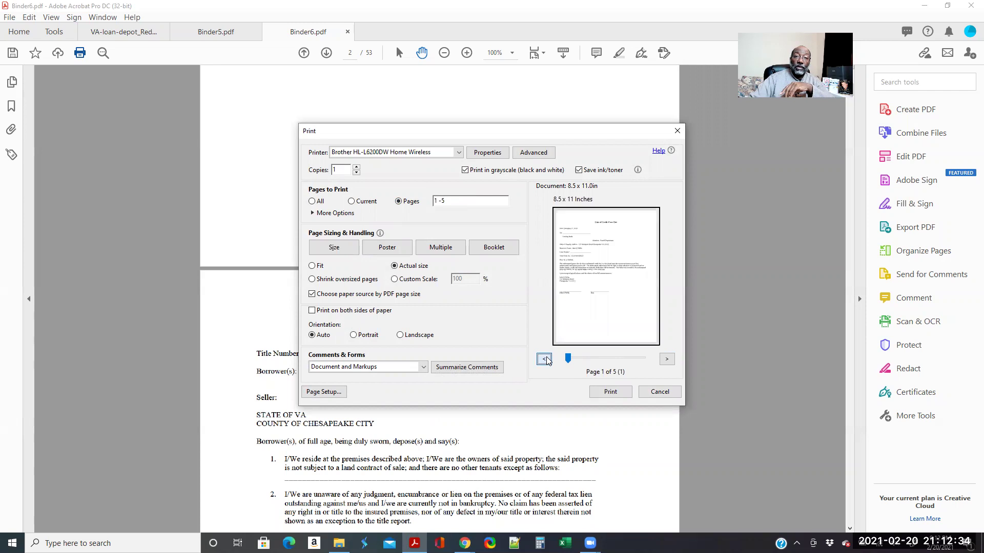
click(605, 394)
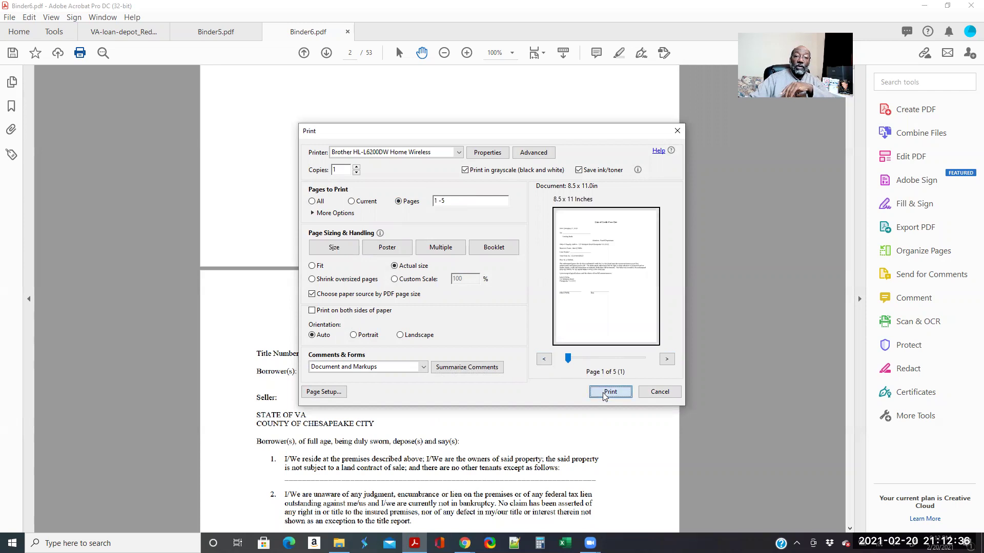